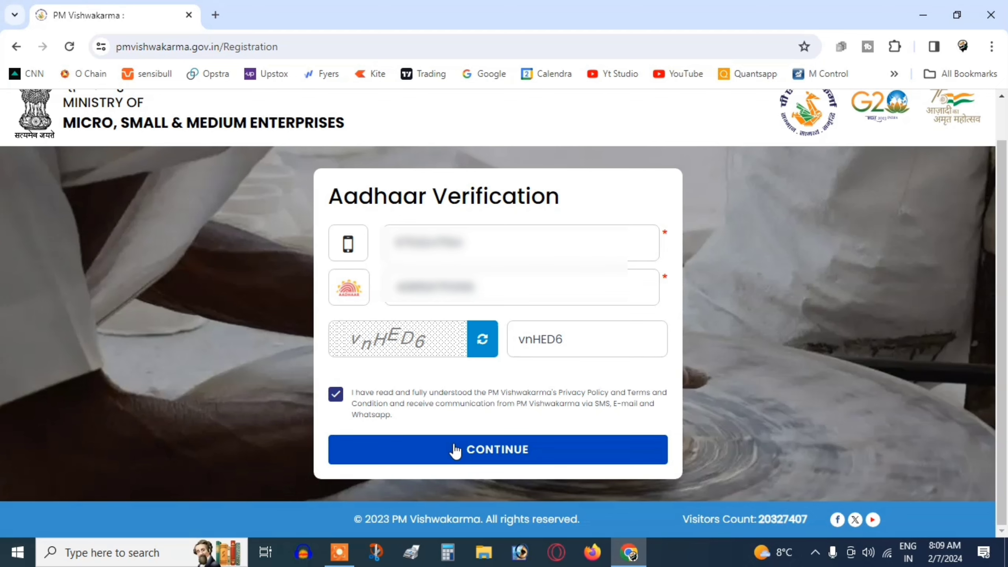
# Submit the Aadhaar verification, then enter the registered mobile number and the captcha on the Login page
pyautogui.click(469, 450)
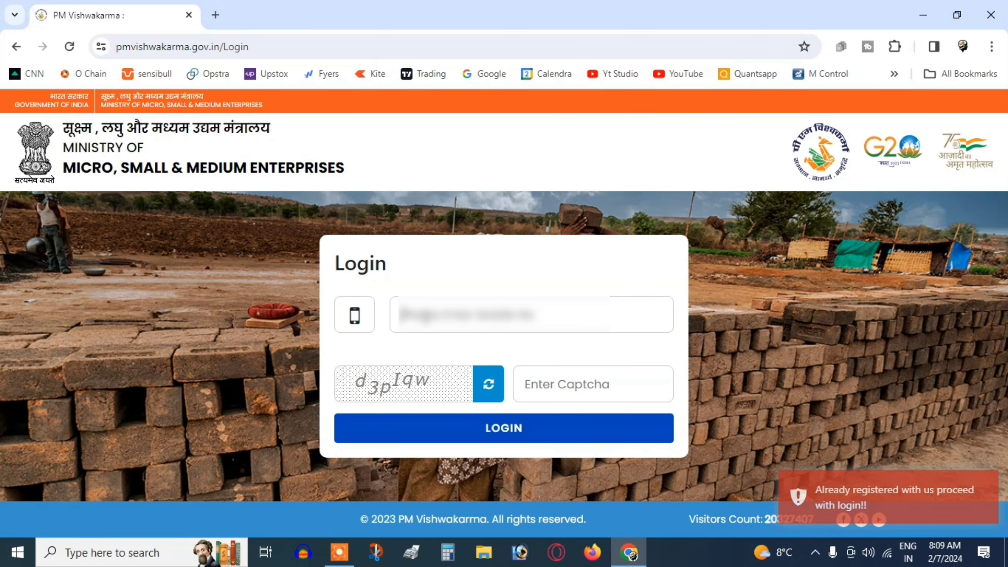
pyautogui.write('98765432')
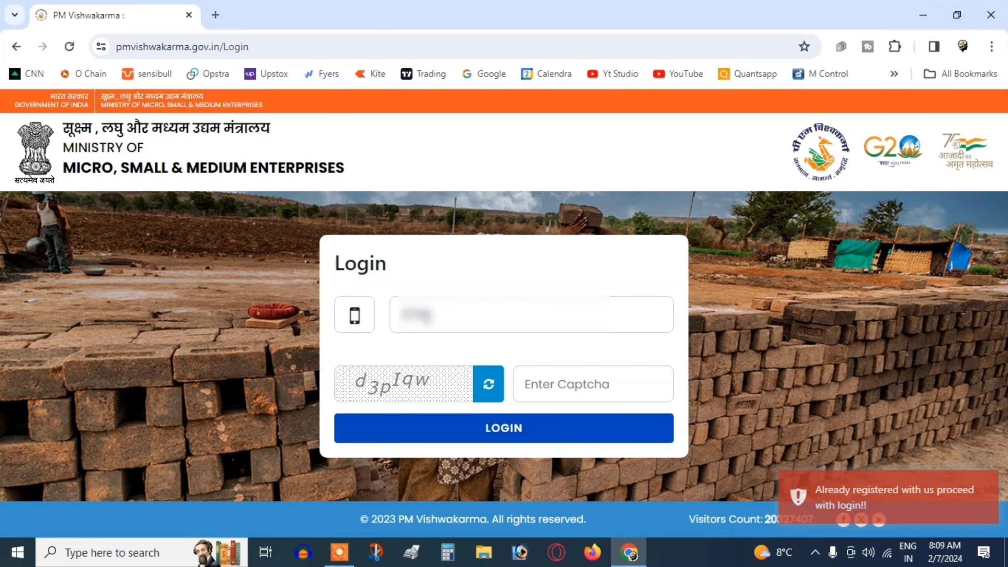
pyautogui.write('10')
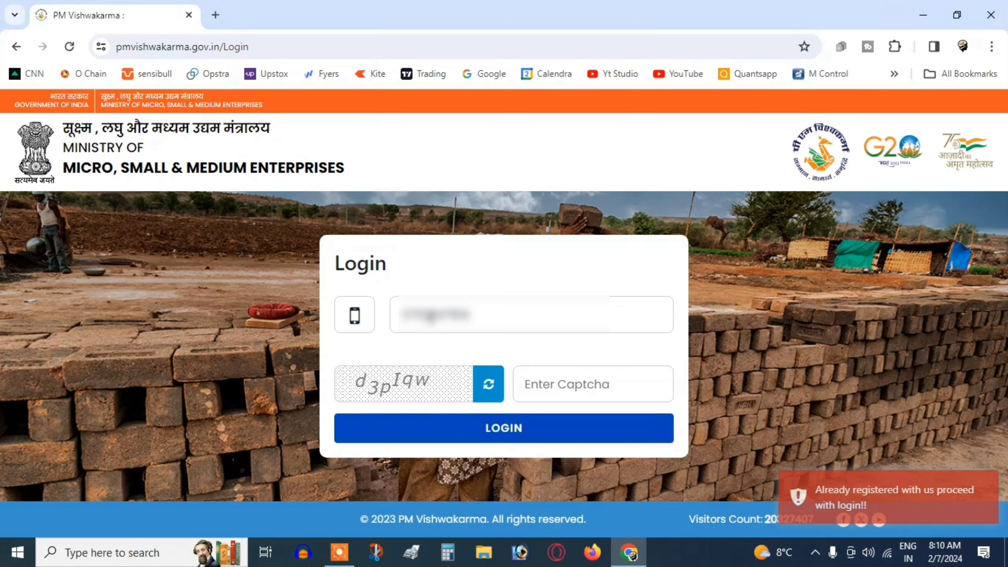
pyautogui.click(627, 394)
pyautogui.write('d3plqw')
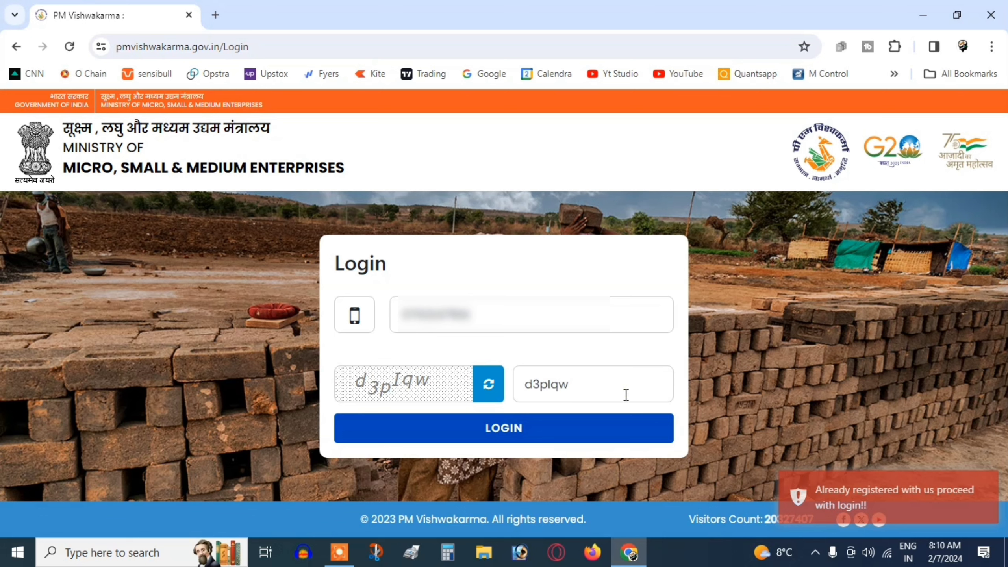
# Log in with the six-digit mobile OTP, accept the consent terms, and complete biometric Aadhaar verification
pyautogui.click(566, 430)
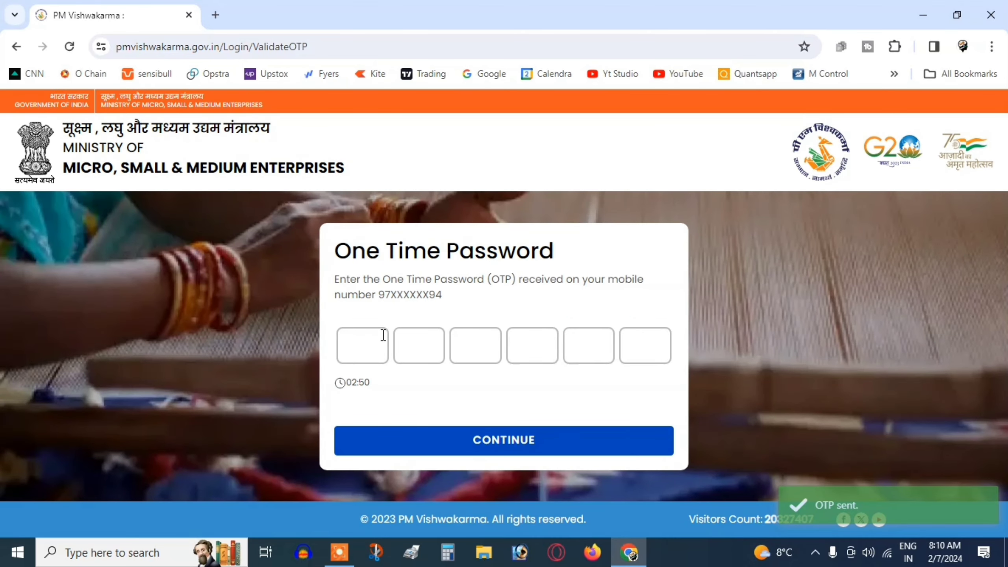
pyautogui.write('••••••')
pyautogui.click(477, 442)
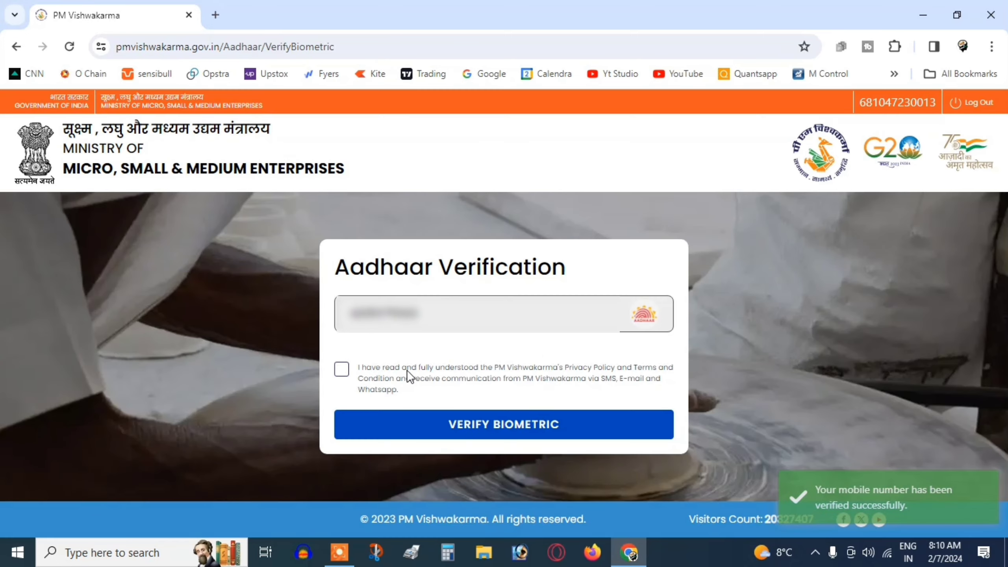
pyautogui.click(342, 370)
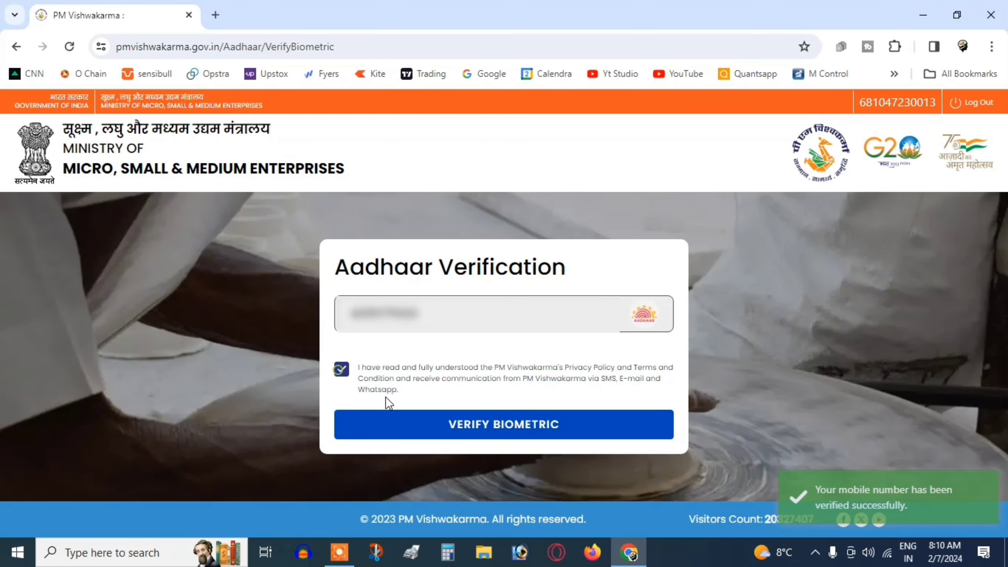
pyautogui.click(485, 429)
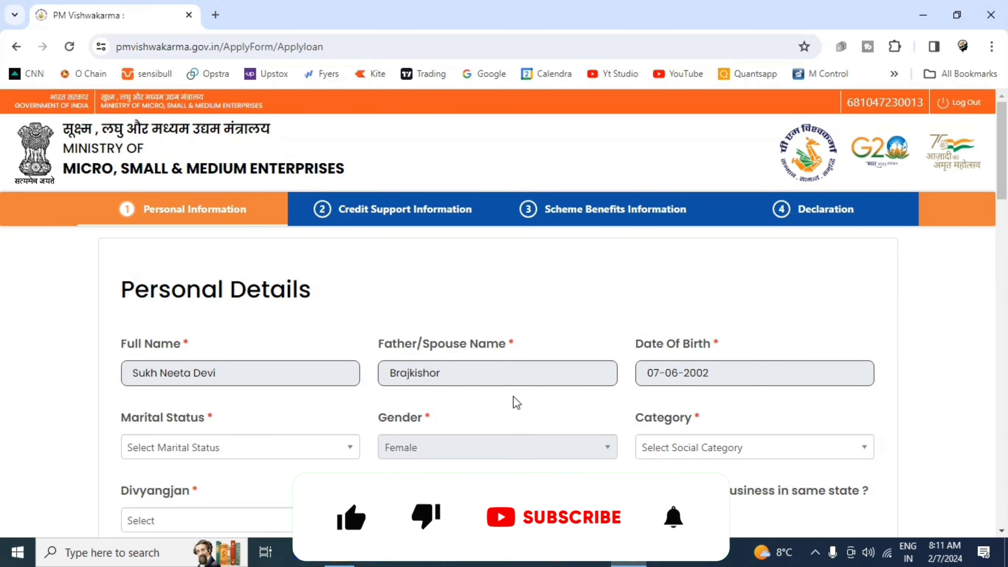
# Set marital status to Unmarried and social category to OBC
pyautogui.click(251, 455)
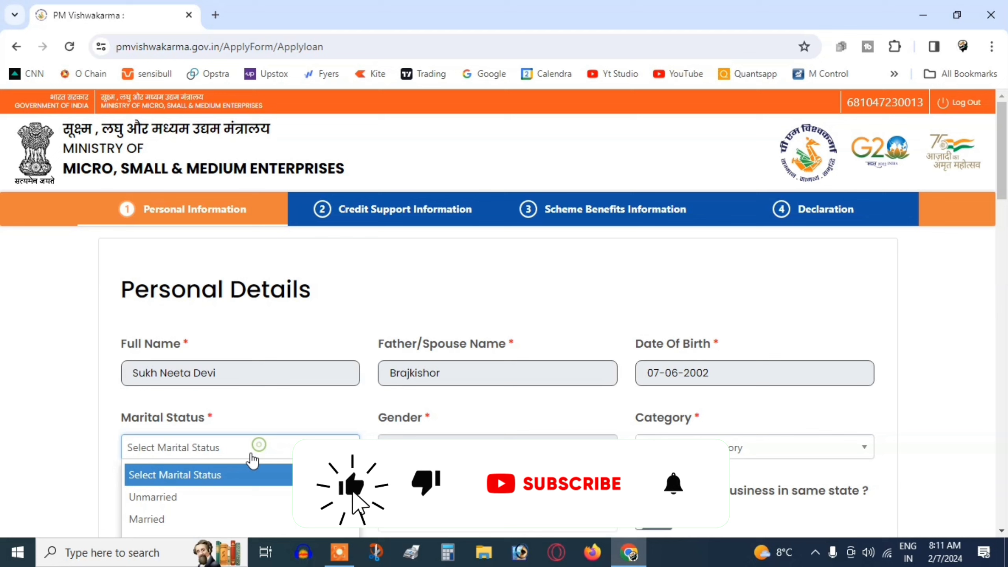
pyautogui.click(202, 498)
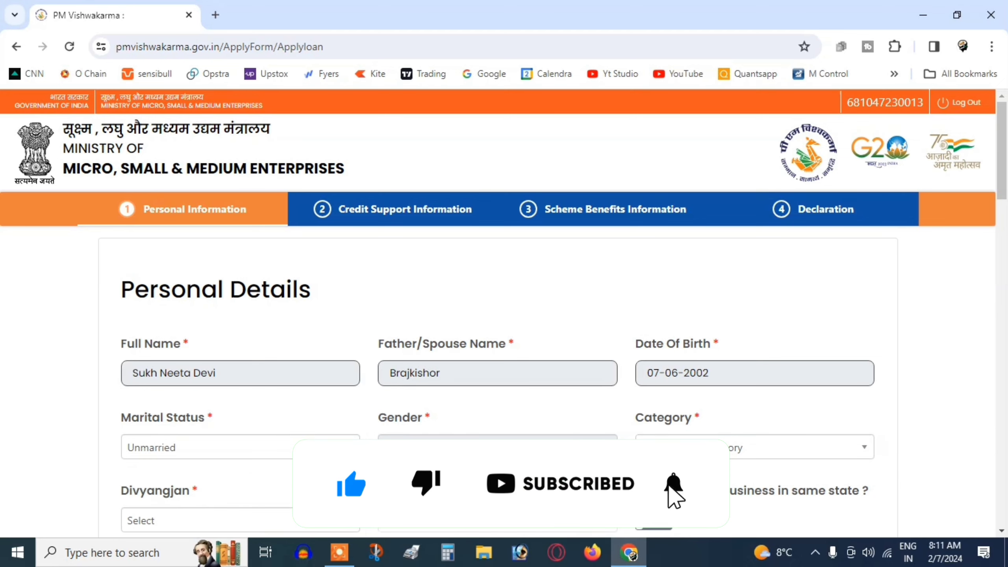
pyautogui.click(683, 448)
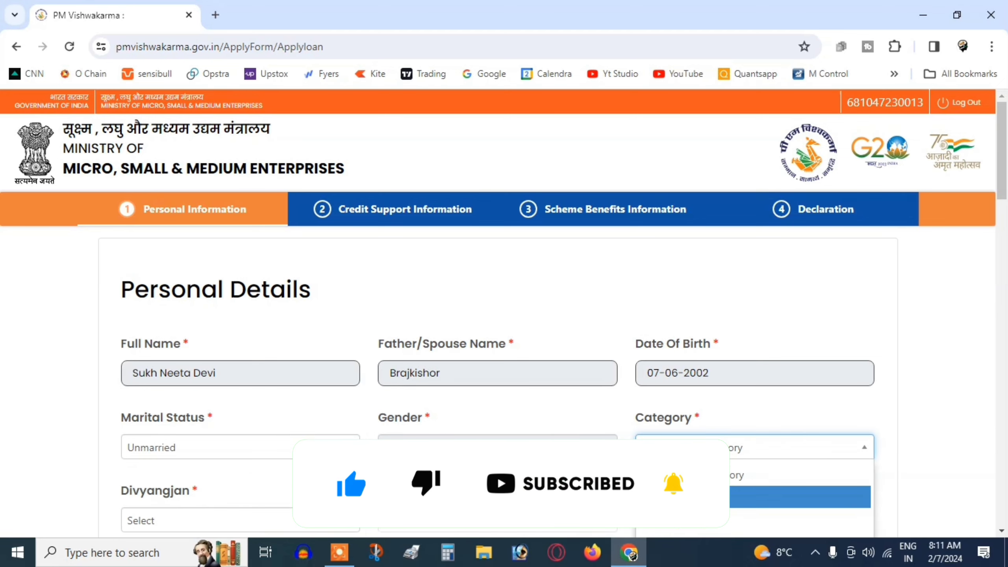
pyautogui.scroll(-5, 817, 261)
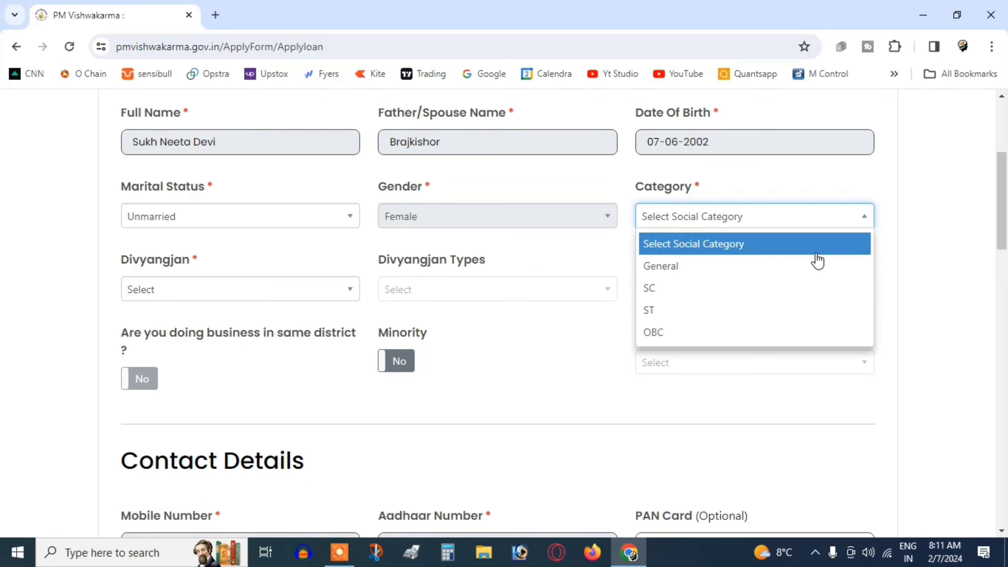
pyautogui.click(659, 332)
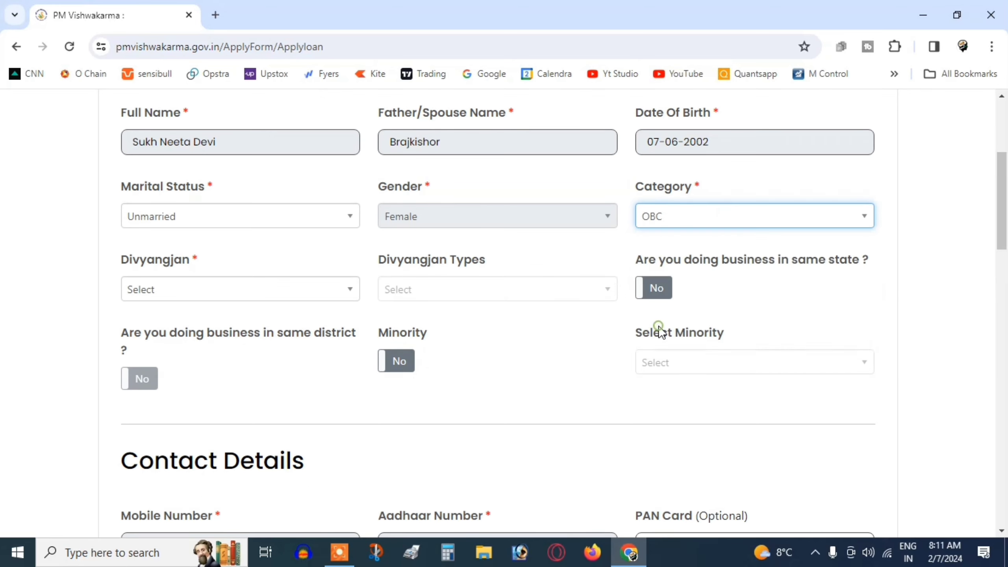
# Set Divyangjan to No and answer Yes to business in the same state and district
pyautogui.click(134, 278)
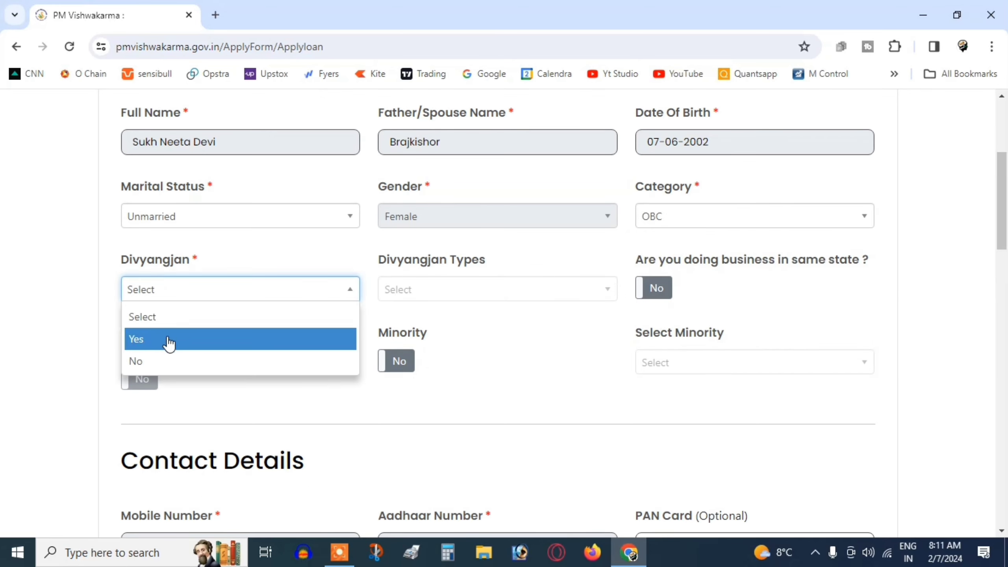
pyautogui.click(168, 340)
pyautogui.click(169, 288)
pyautogui.click(162, 361)
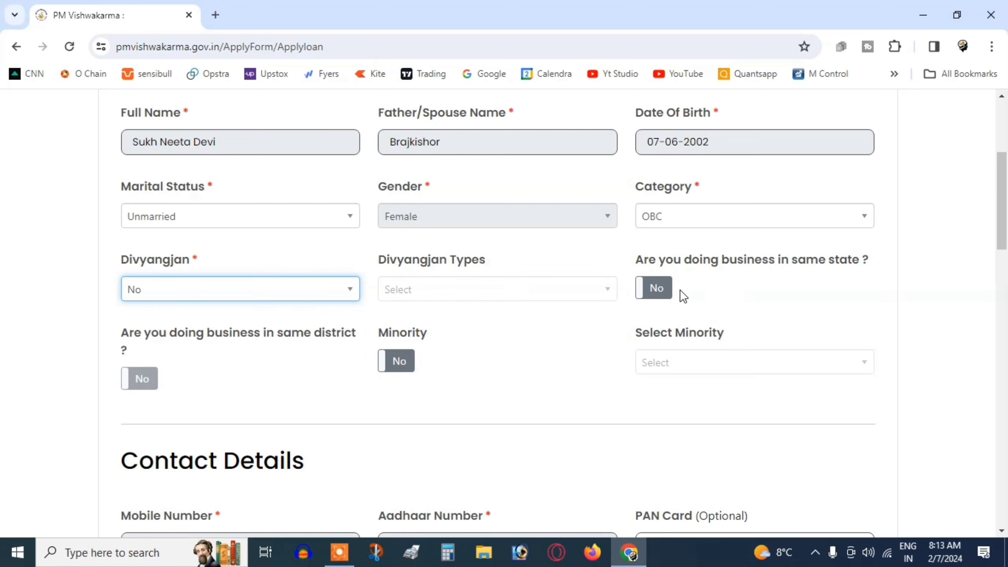
pyautogui.click(656, 291)
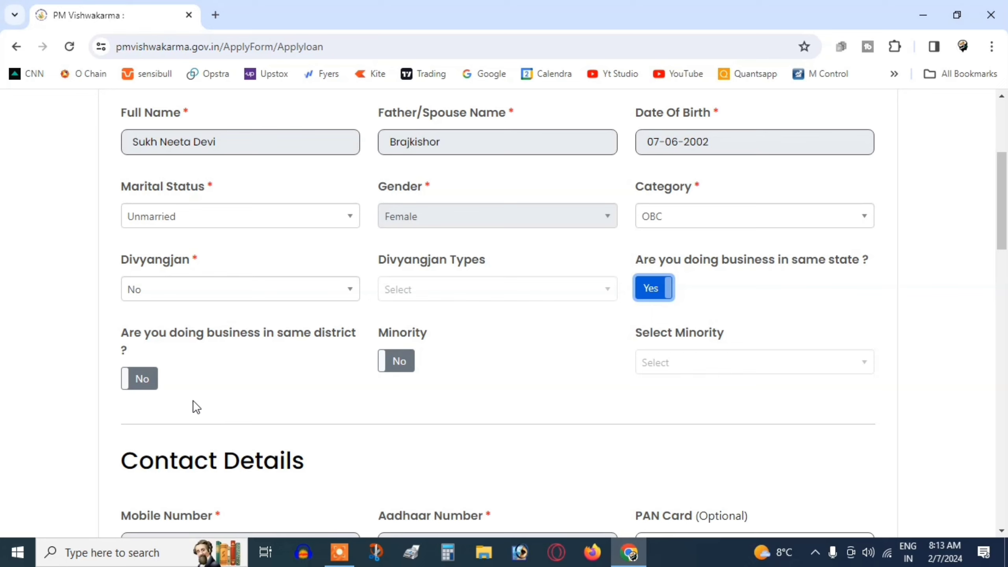
pyautogui.click(147, 386)
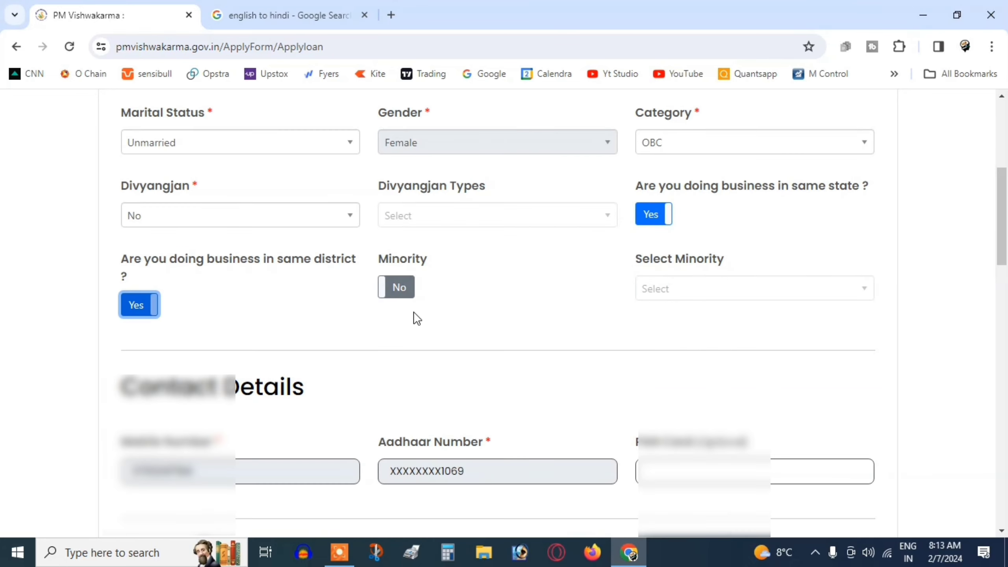
pyautogui.click(642, 292)
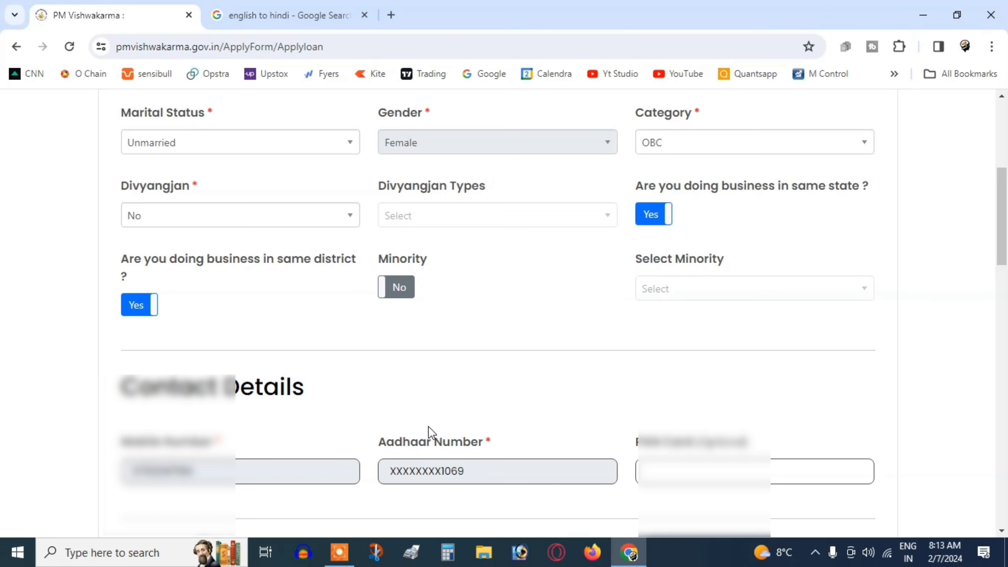
pyautogui.scroll(-2, 431, 429)
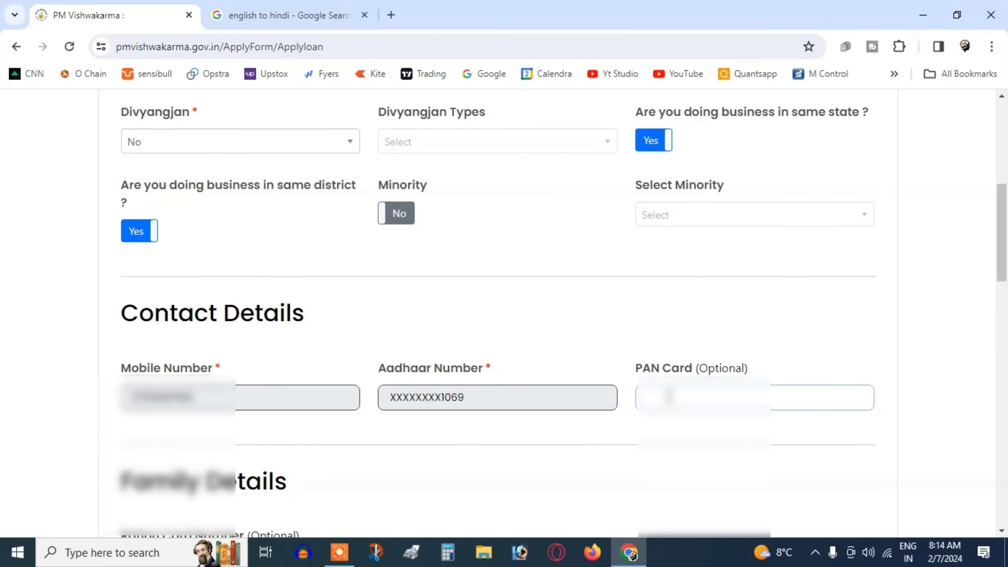
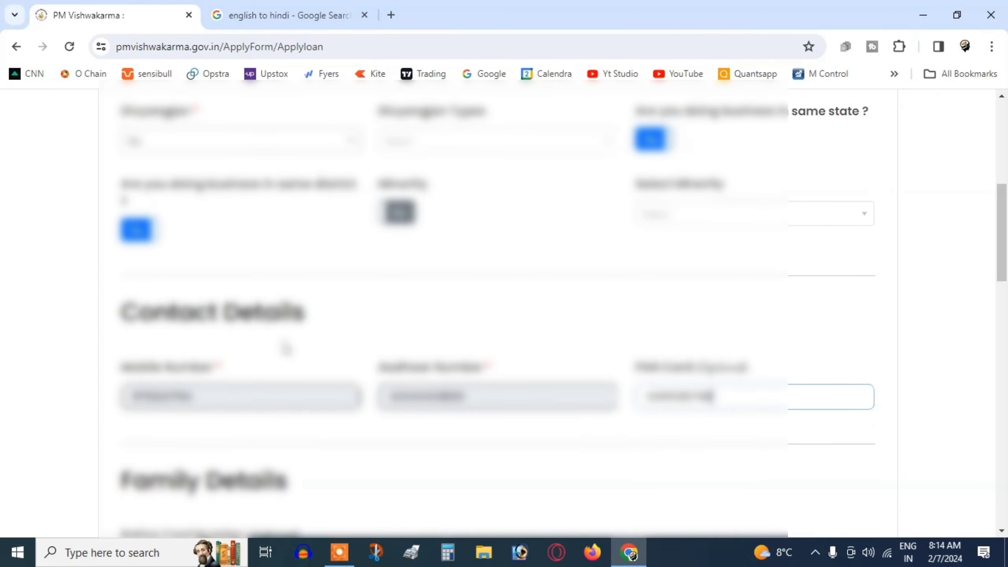
# Enter the PAN card number and scroll past Family Details to the Aadhaar Address section
pyautogui.scroll(-10, 285, 347)
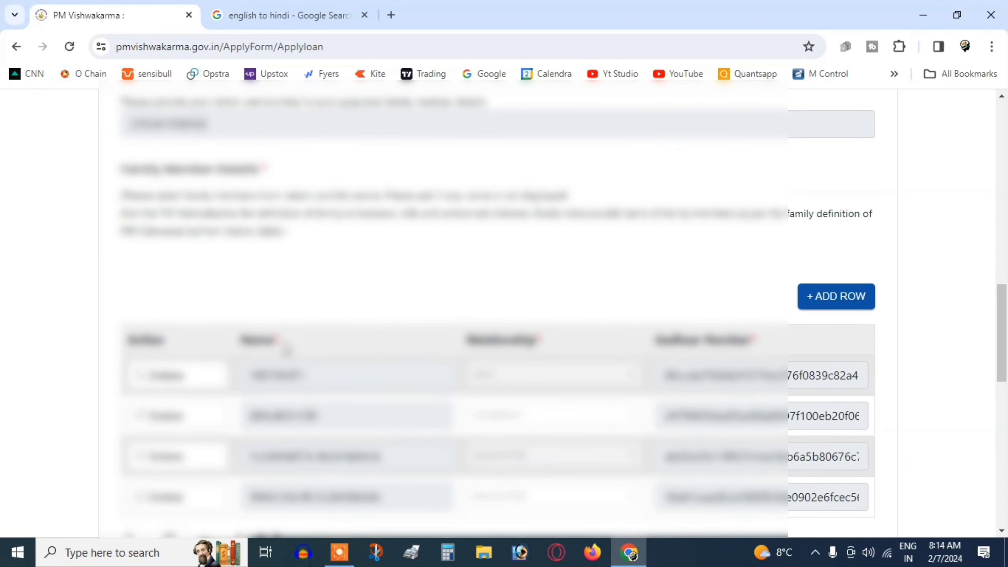
pyautogui.scroll(-3, 286, 350)
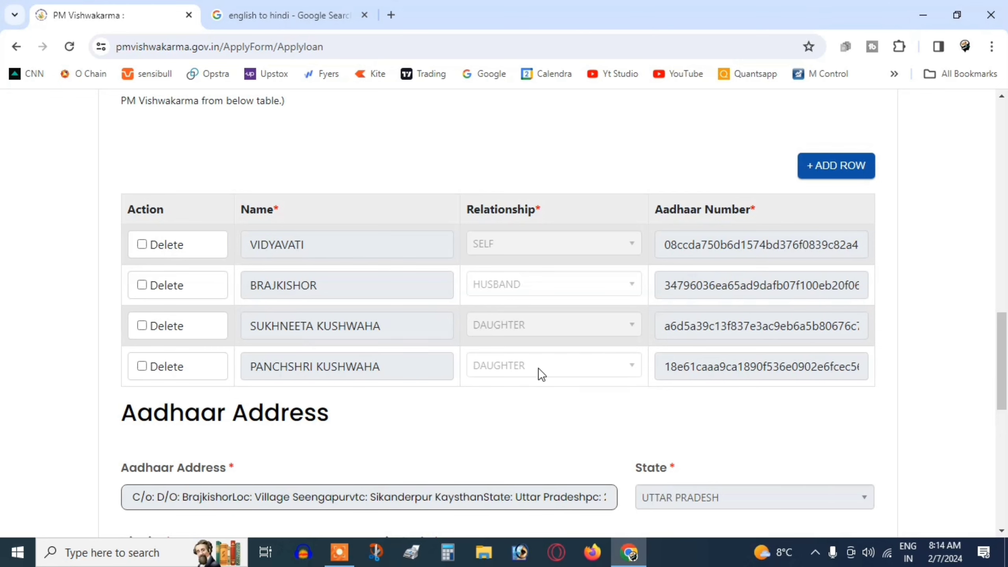
pyautogui.scroll(-5, 579, 330)
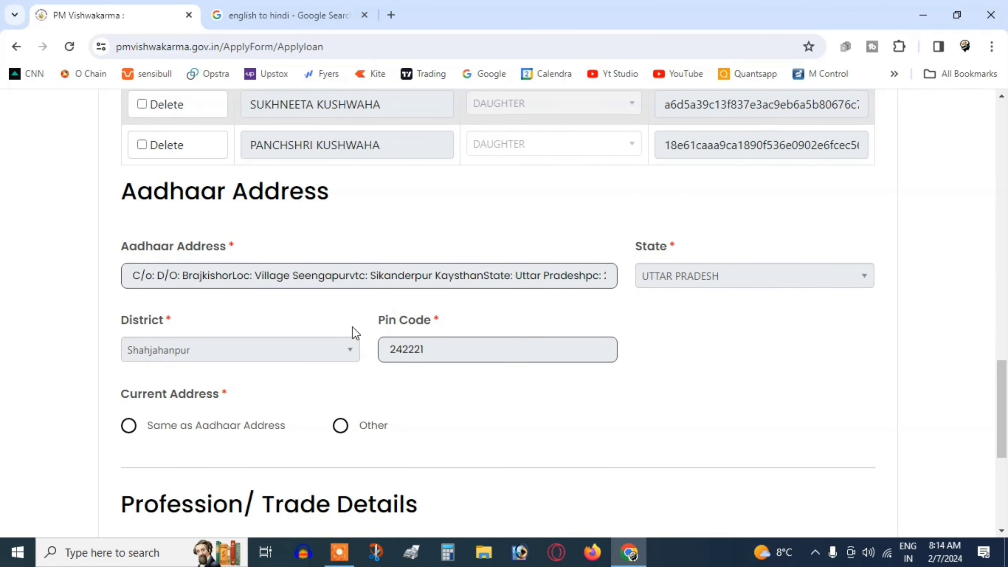
pyautogui.scroll(-3, 235, 350)
# Make the current address the Aadhaar address, confirm a Gram Panchayat, and choose block MIRZAPUR
pyautogui.click(128, 280)
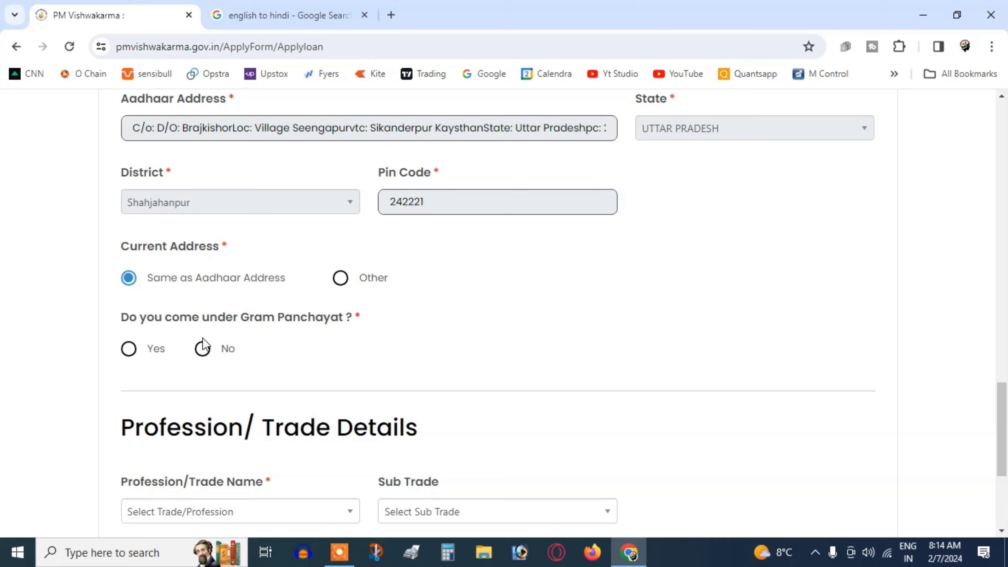
pyautogui.click(147, 349)
pyautogui.click(476, 349)
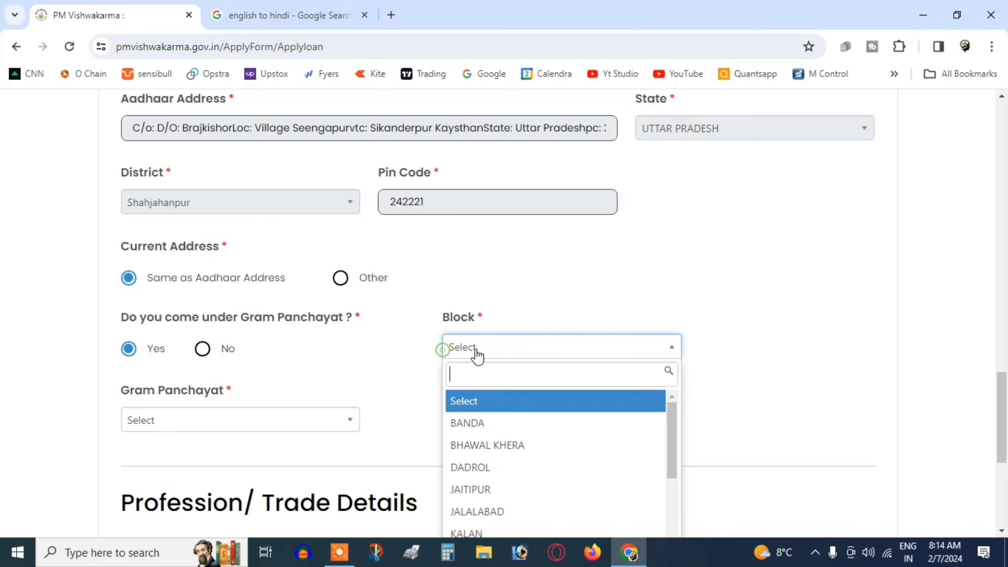
pyautogui.write('MI')
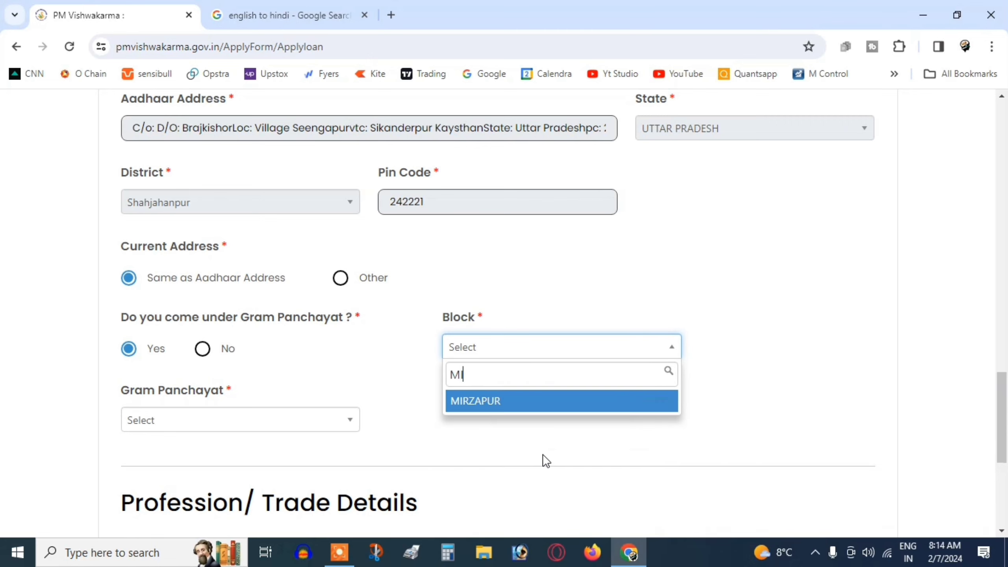
pyautogui.click(498, 401)
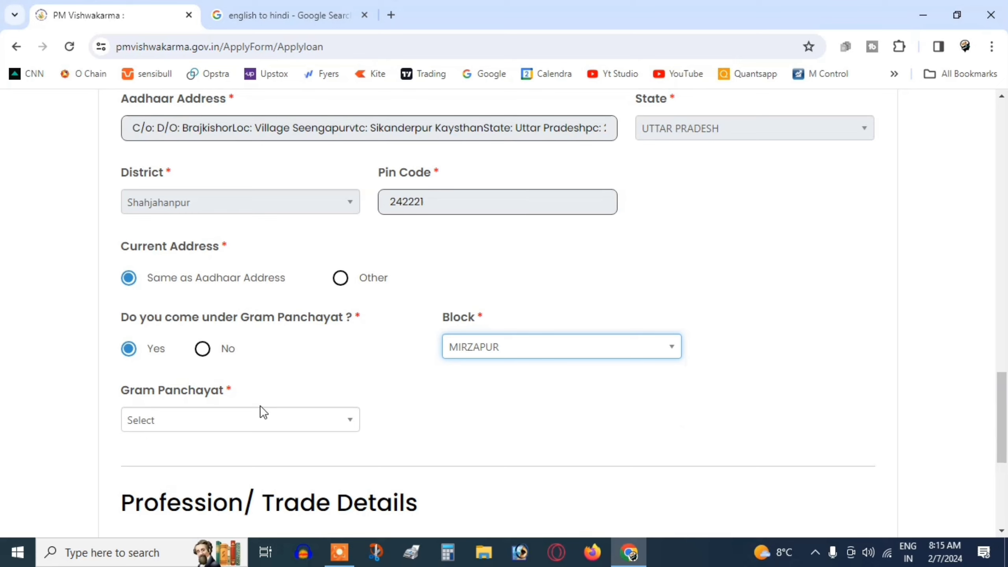
# Choose SIKANDERPUR KAYASTHAN as the Gram Panchayat and scroll to Profession/Trade Details
pyautogui.click(222, 421)
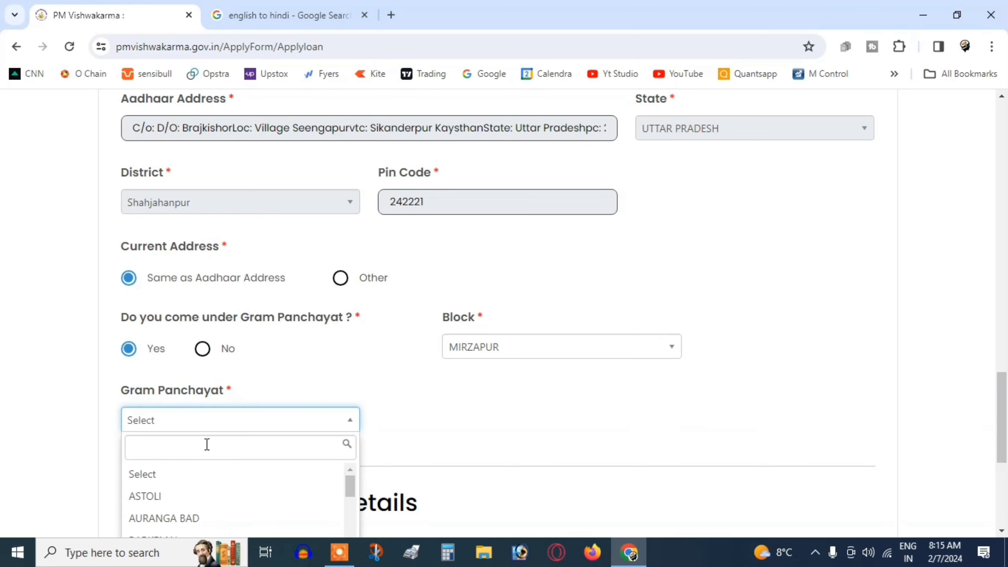
pyautogui.write('SIKA')
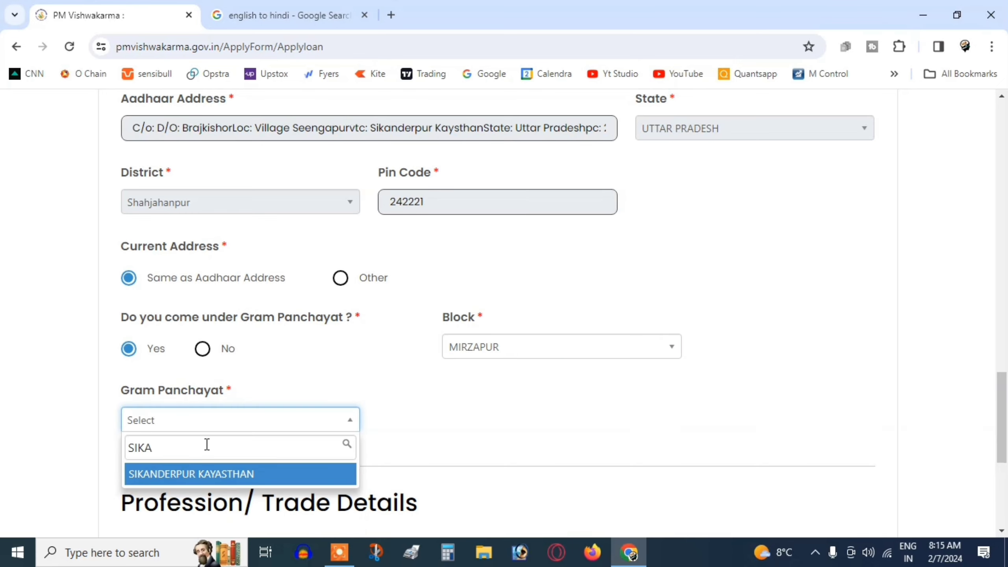
pyautogui.click(160, 477)
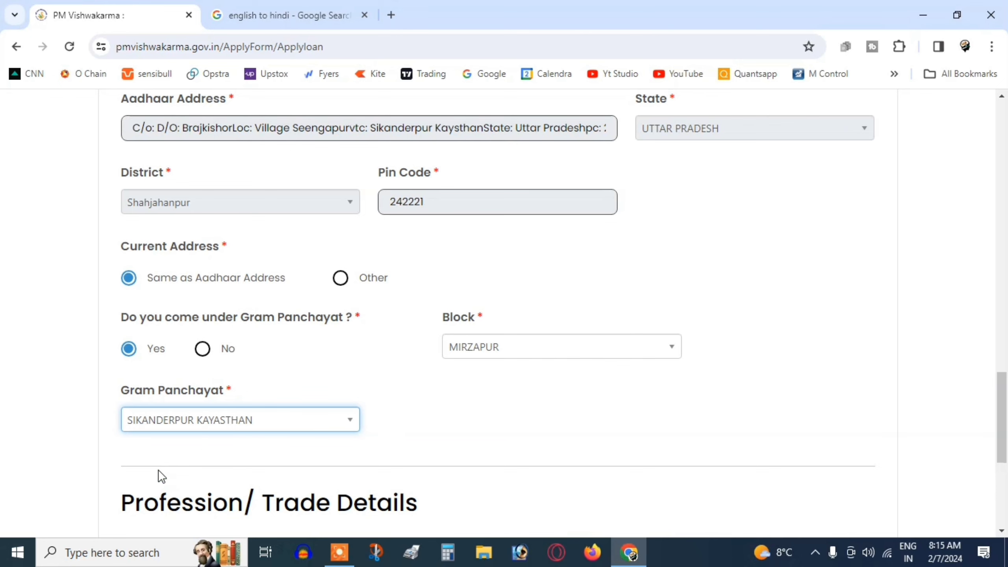
pyautogui.scroll(-6, 236, 429)
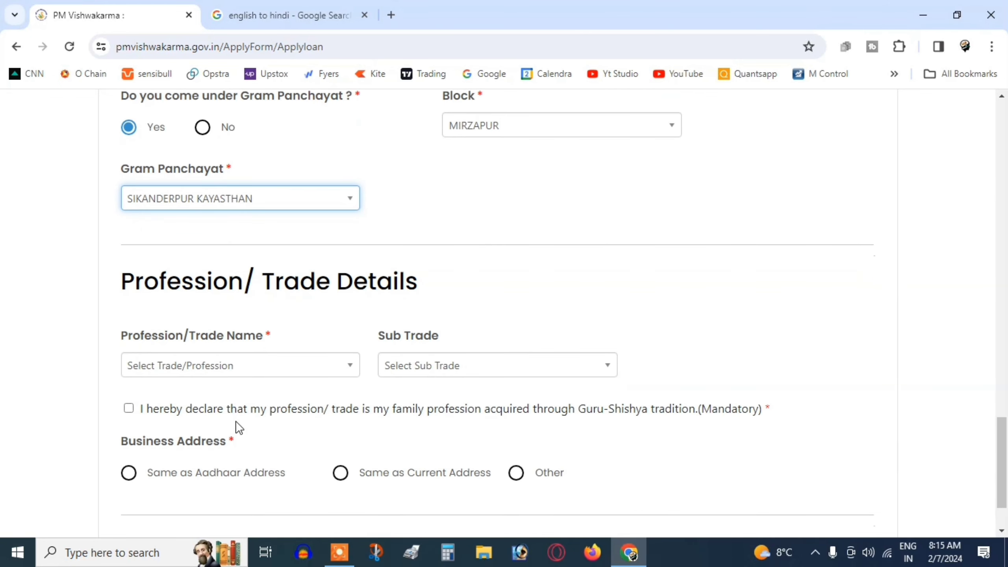
# Select Tailor (Darzi) as the profession/trade
pyautogui.click(228, 296)
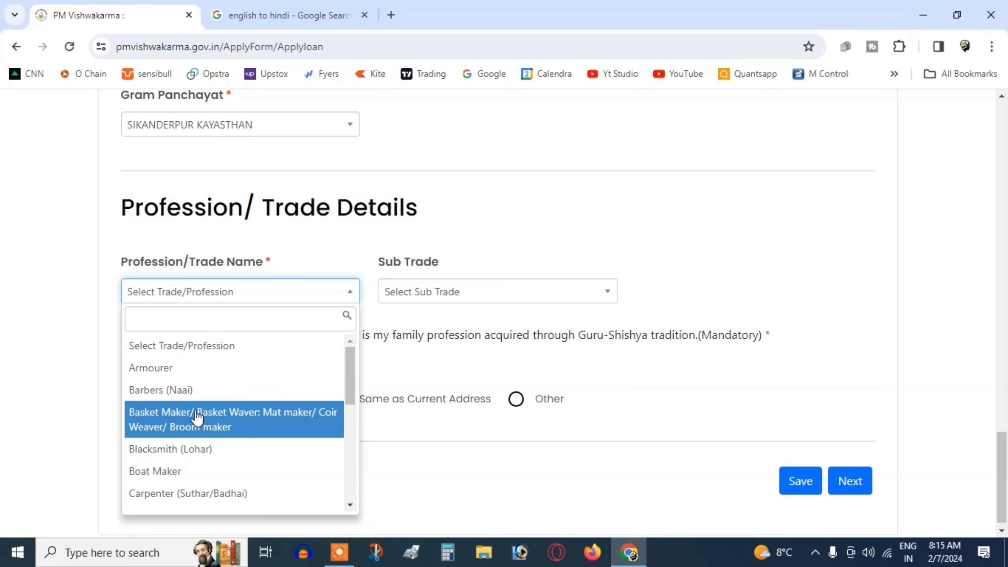
pyautogui.scroll(-3, 200, 401)
pyautogui.scroll(-3, 212, 431)
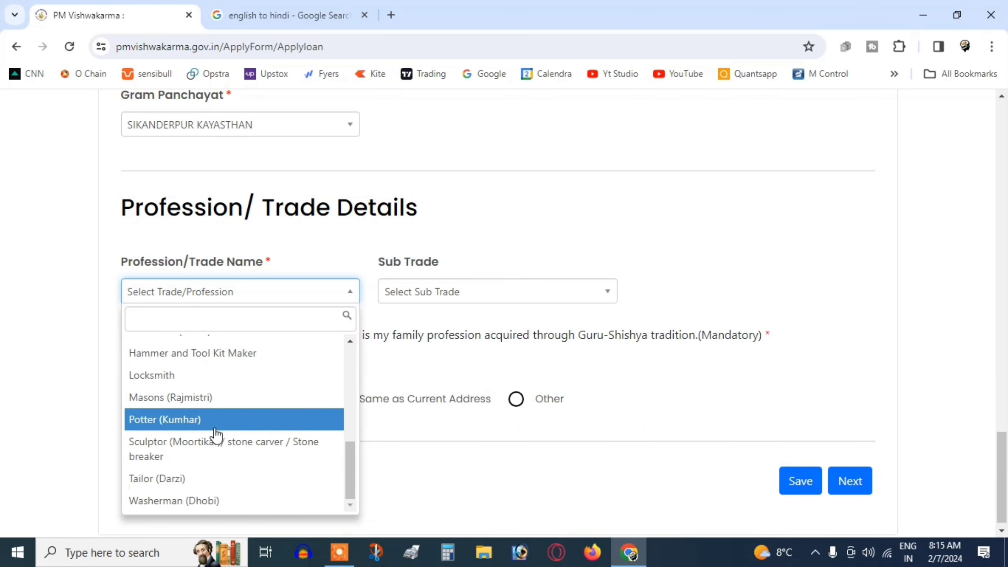
pyautogui.click(214, 478)
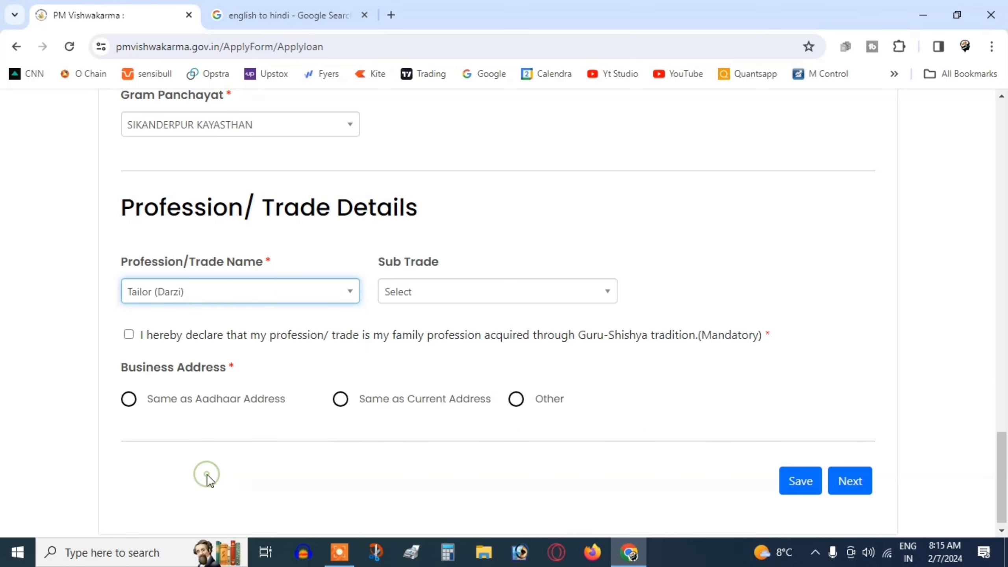
pyautogui.click(402, 292)
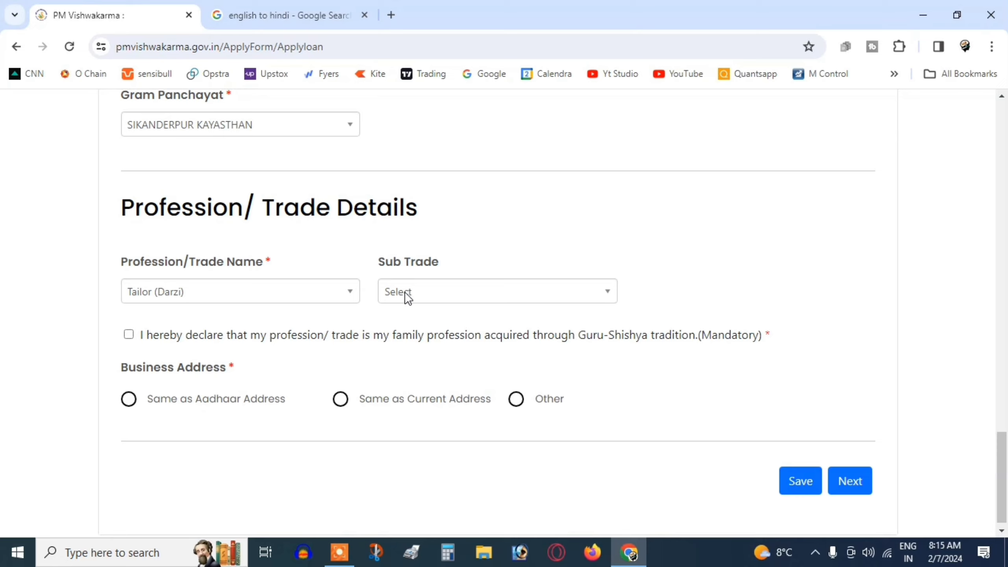
# Accept the Guru-Shishya declaration, use the Aadhaar address for business, save, and continue
pyautogui.click(133, 336)
pyautogui.click(132, 405)
pyautogui.click(802, 481)
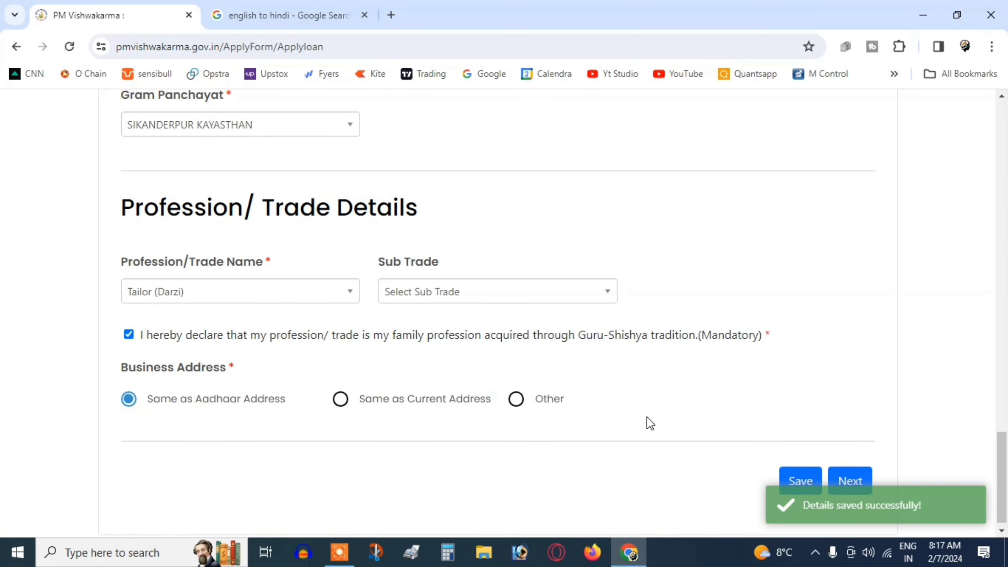
pyautogui.click(851, 480)
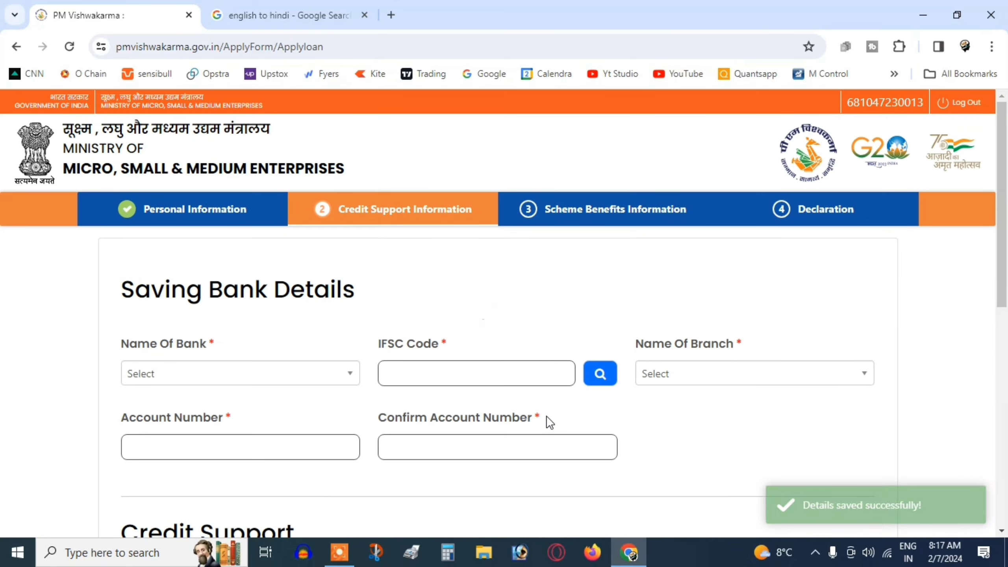
# Choose Baroda U.P. Bank and look up branches for IFSC BARB0BUPGBX
pyautogui.click(163, 375)
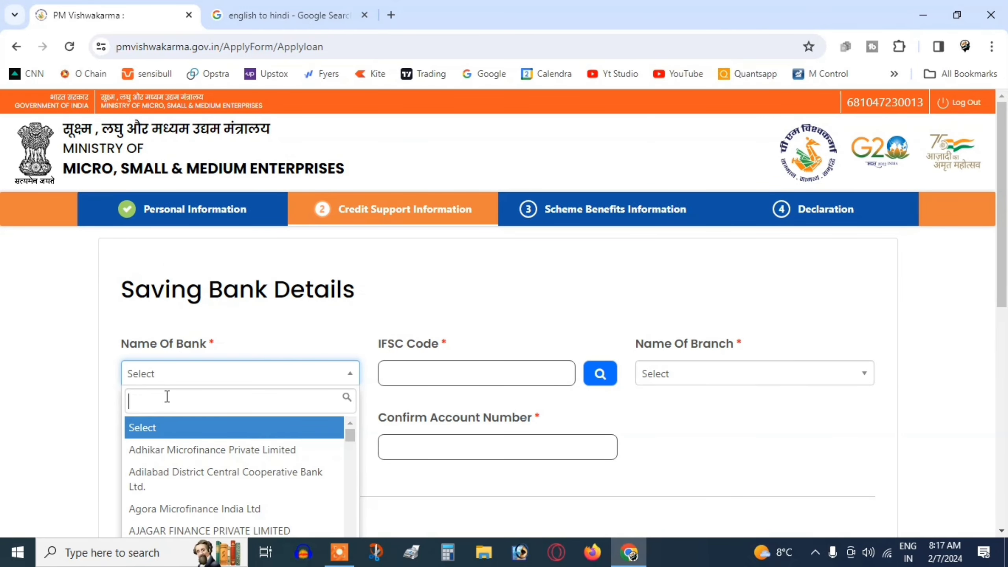
pyautogui.write('BAR')
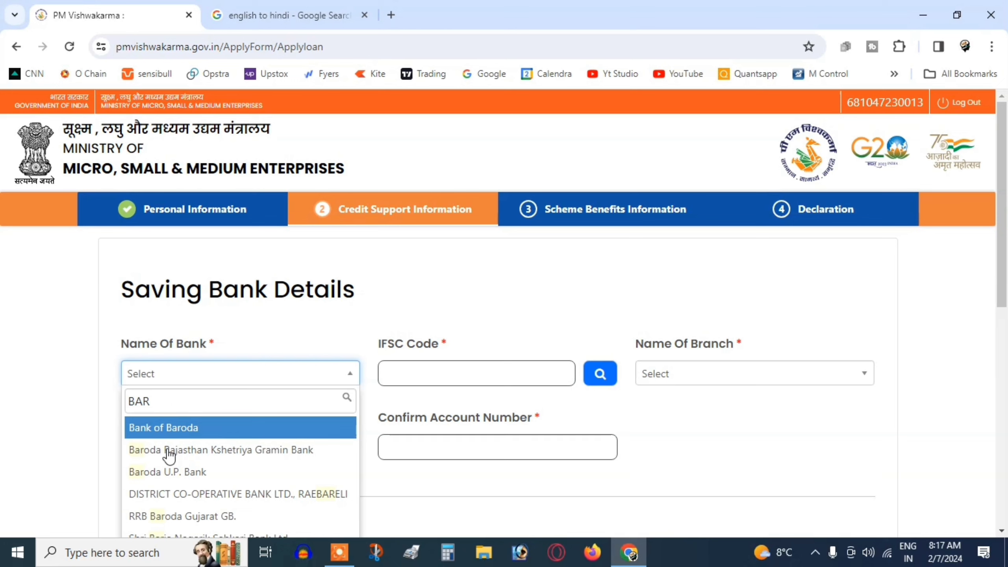
pyautogui.click(188, 472)
pyautogui.click(464, 376)
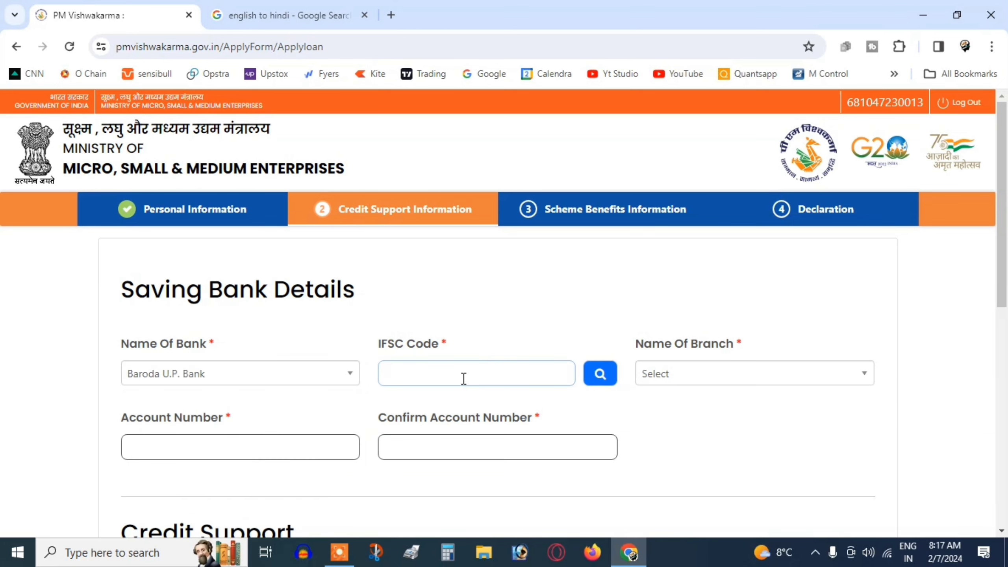
pyautogui.write('BARB0BUPGBX')
pyautogui.scroll(-1, 515, 377)
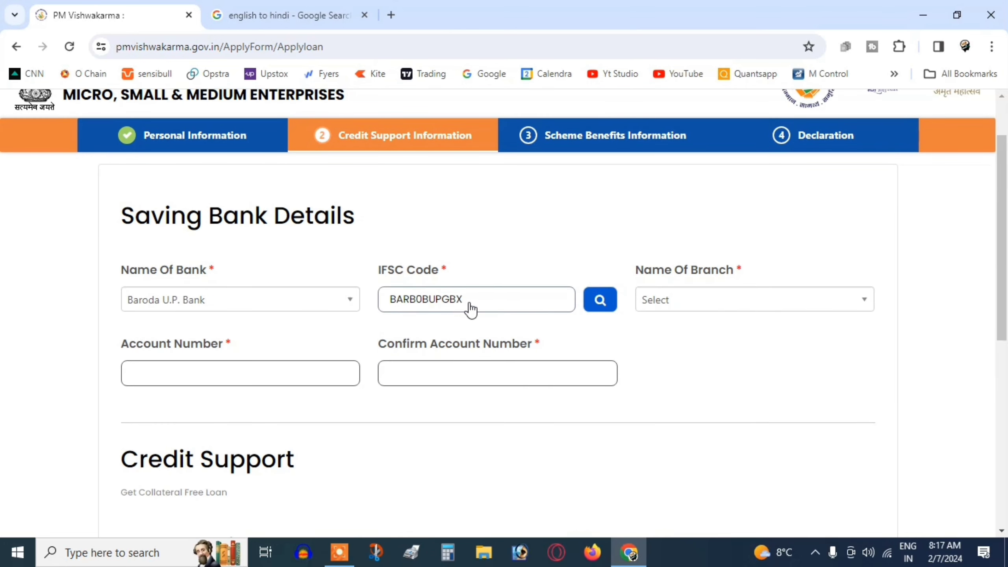
pyautogui.click(599, 302)
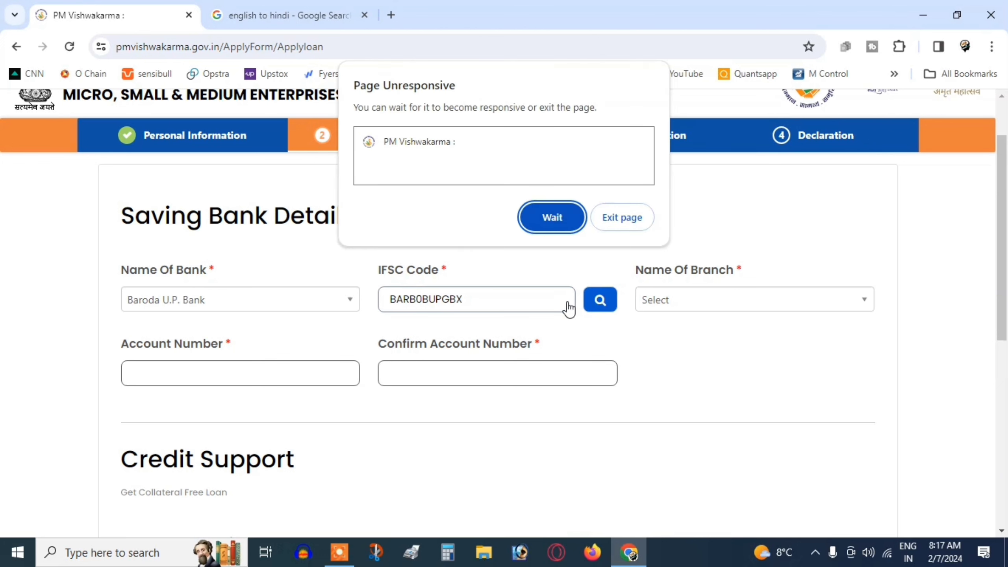
pyautogui.click(547, 217)
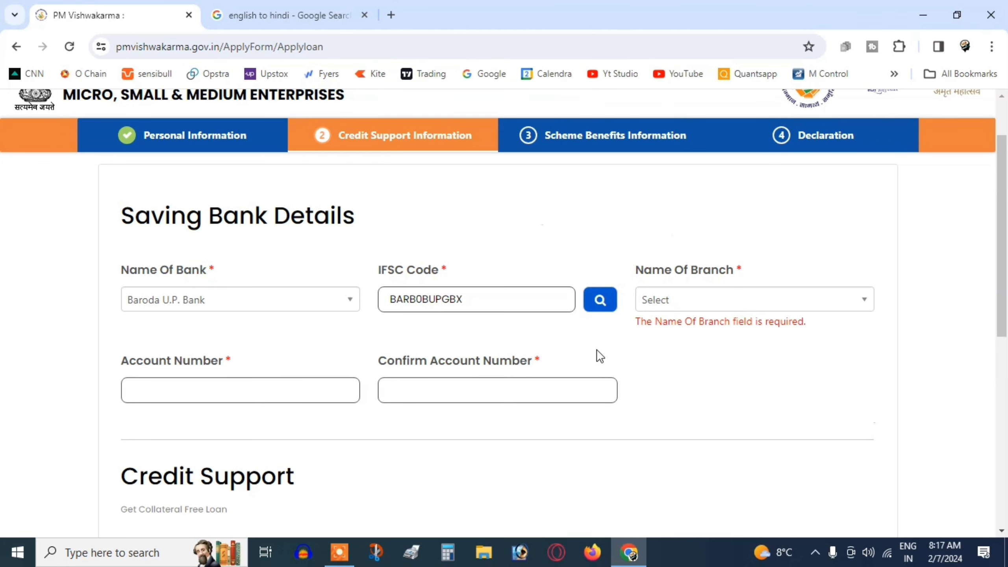
# Select JARIYANPUR as the bank branch
pyautogui.click(695, 310)
pyautogui.scroll(-2, 711, 409)
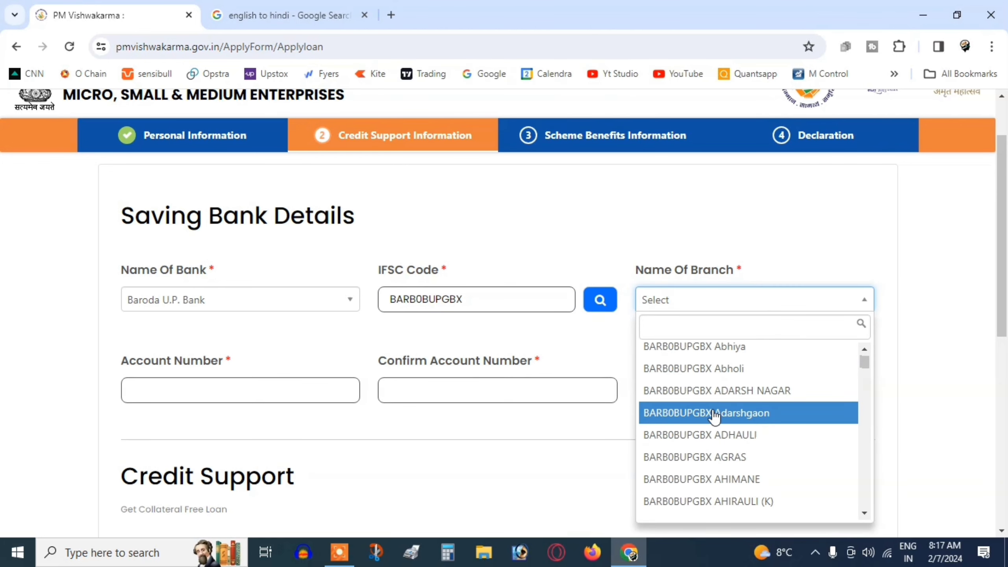
pyautogui.scroll(-5, 715, 416)
pyautogui.write('J')
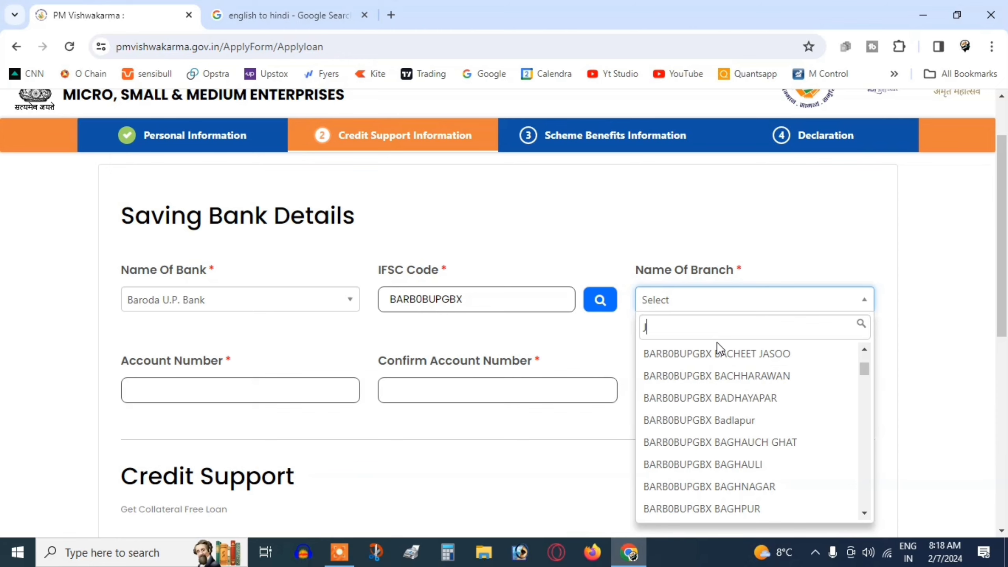
pyautogui.write('ARI')
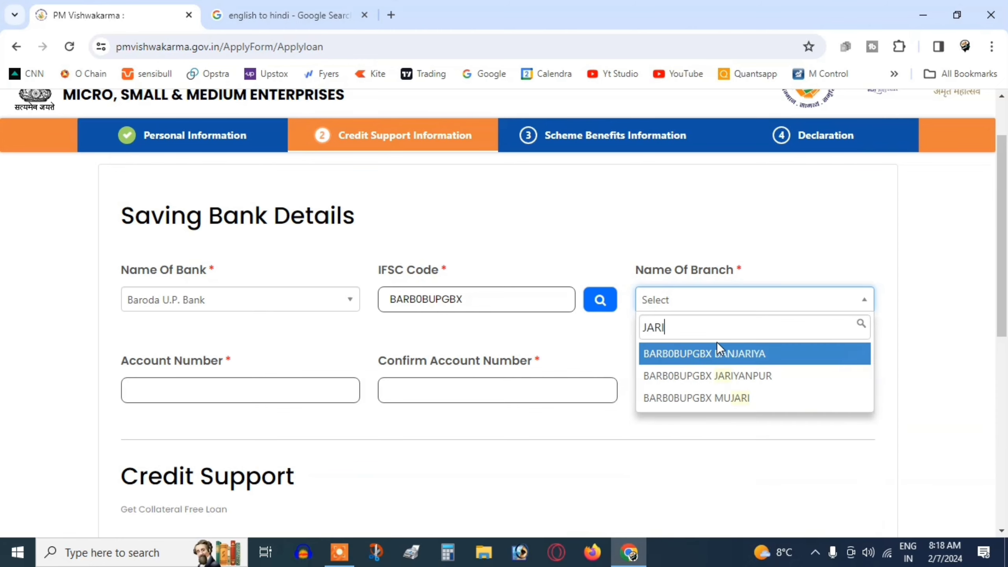
pyautogui.click(777, 381)
# Enter the savings account number and re-enter it to confirm
pyautogui.click(317, 382)
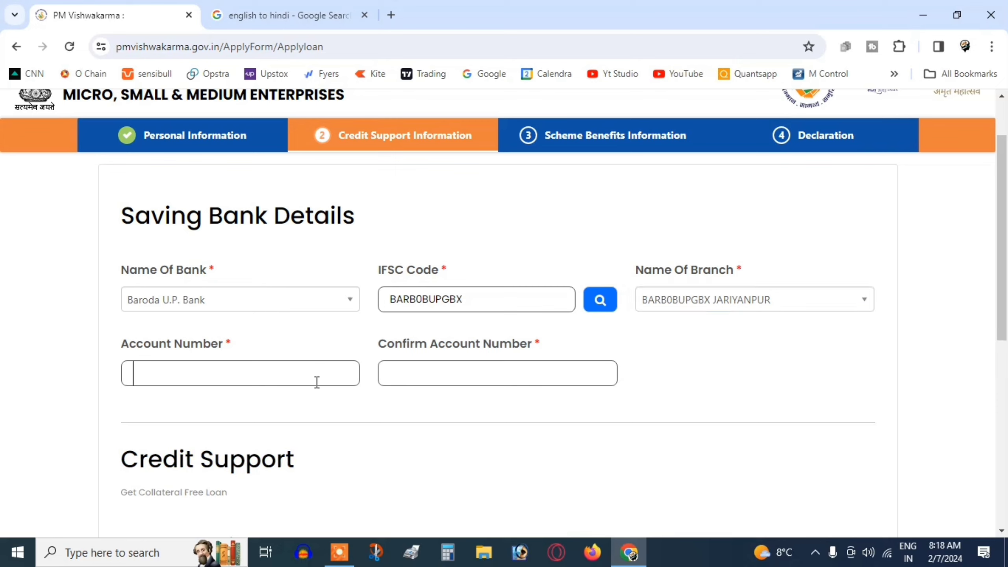
pyautogui.write('••••••••••••••••••')
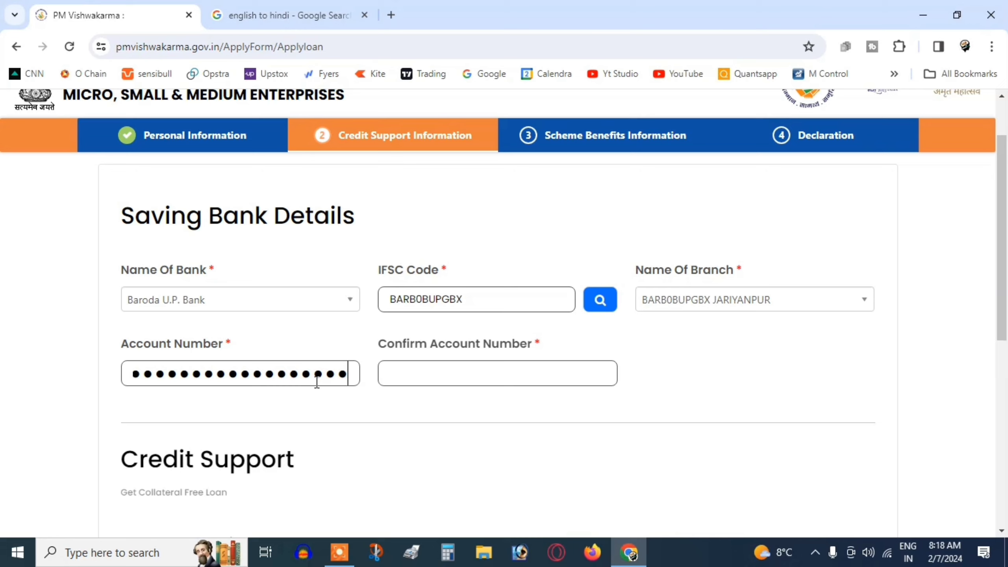
pyautogui.click(386, 376)
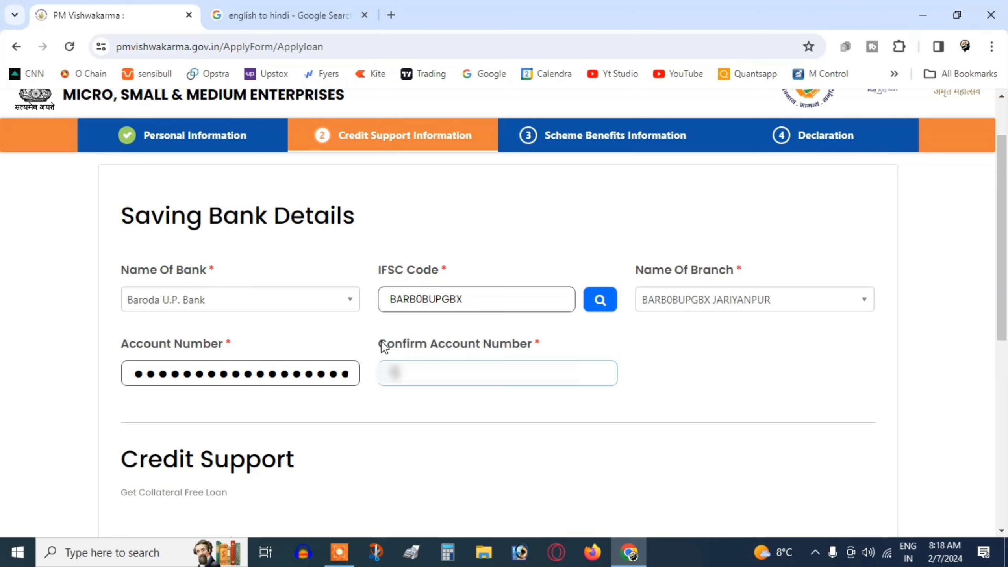
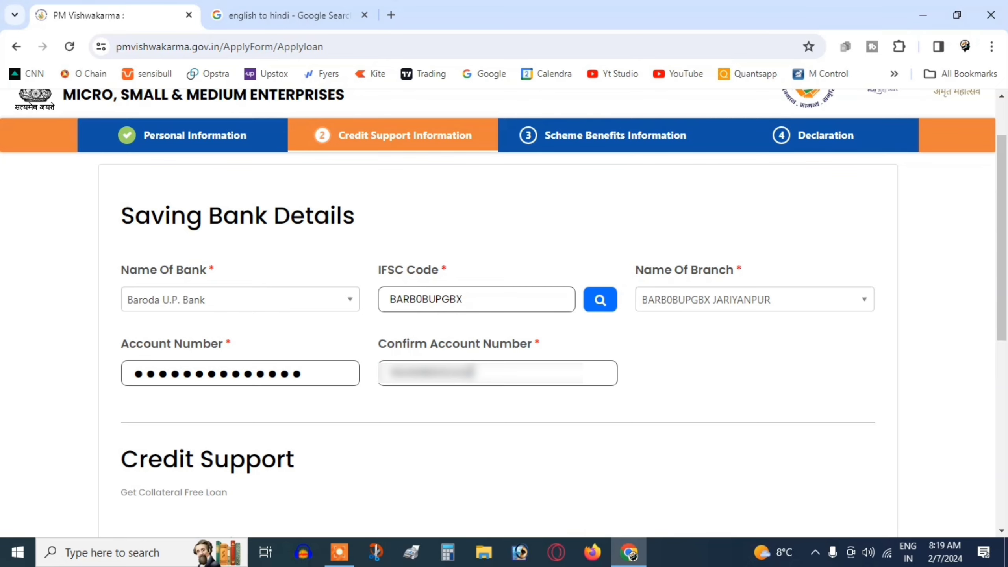
pyautogui.scroll(-8, 405, 419)
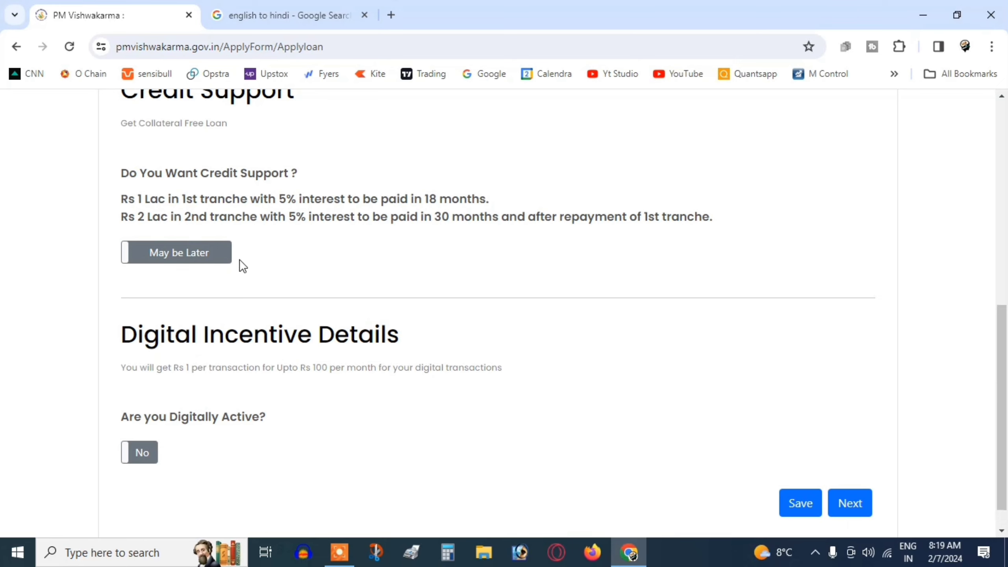
# Opt in to credit support and request a loan amount of 100000
pyautogui.click(186, 263)
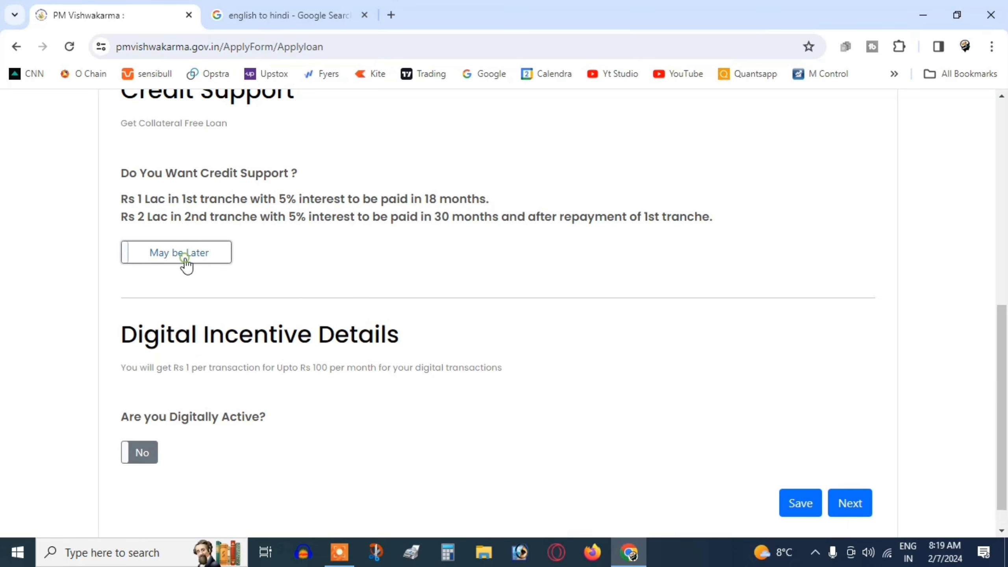
pyautogui.click(186, 264)
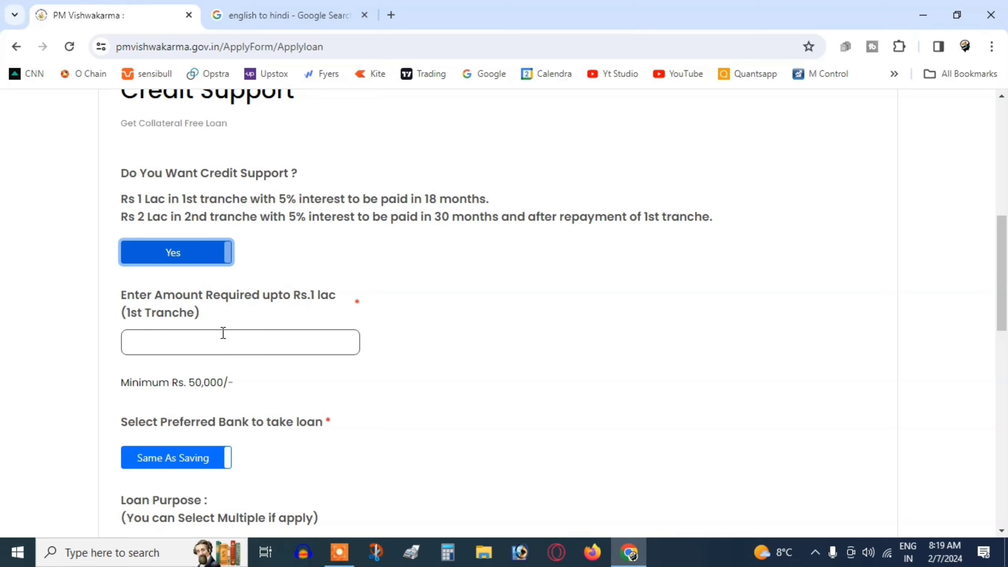
pyautogui.click(223, 334)
pyautogui.write('100000')
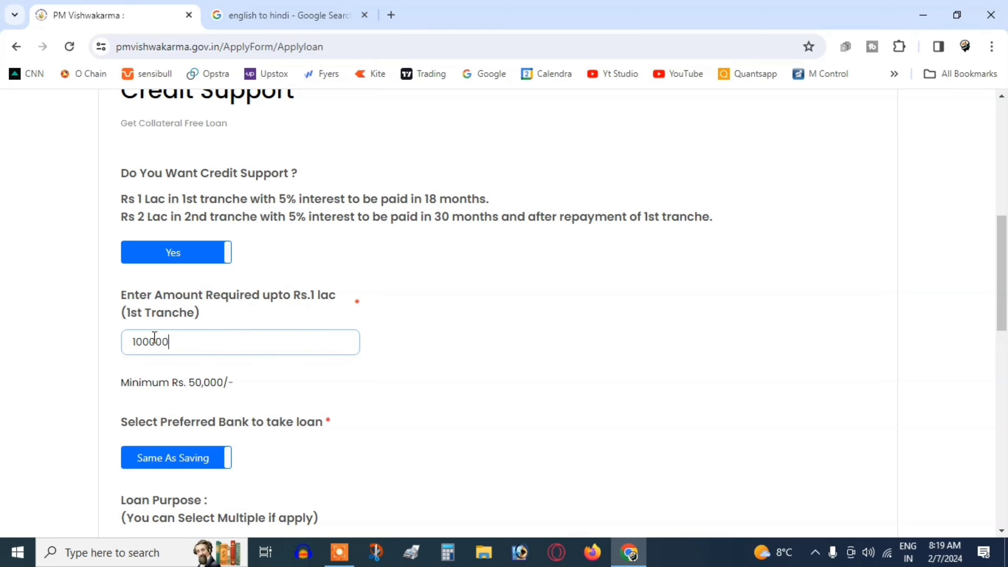
pyautogui.scroll(-3, 345, 433)
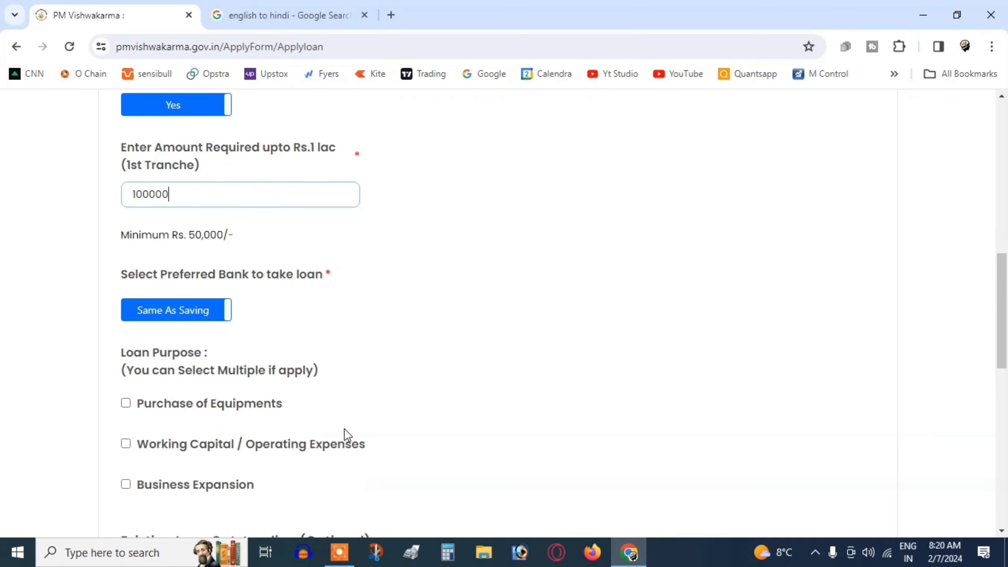
pyautogui.scroll(-3, 346, 434)
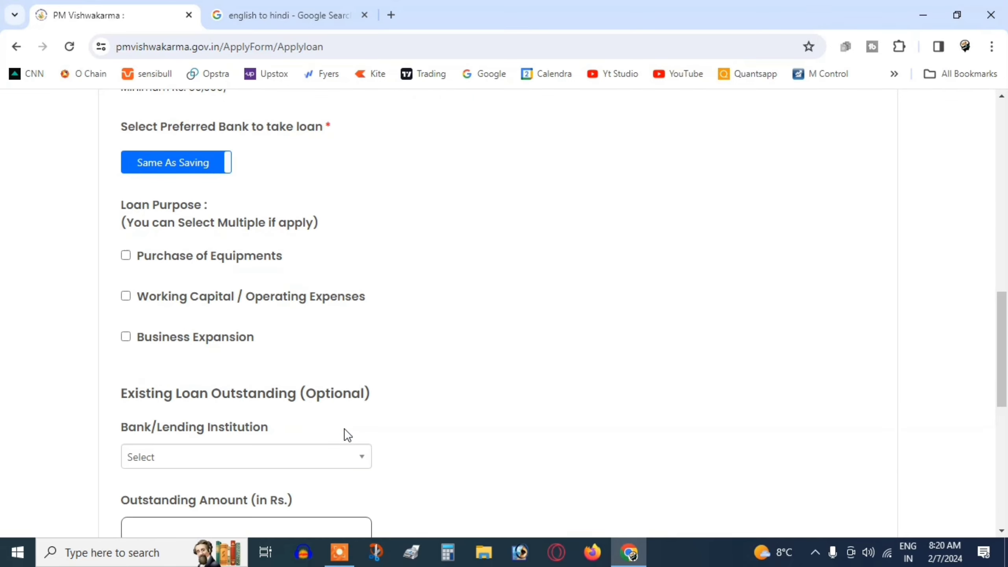
pyautogui.scroll(2, 344, 429)
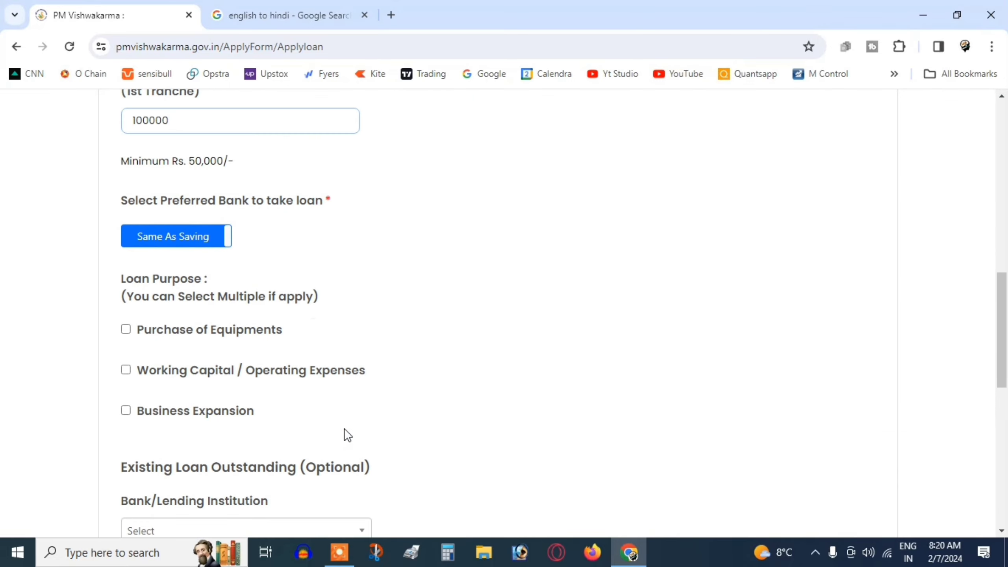
# Select Business Expansion, Purchase of Equipments and Working Capital as loan purposes, then save and continue
pyautogui.click(124, 411)
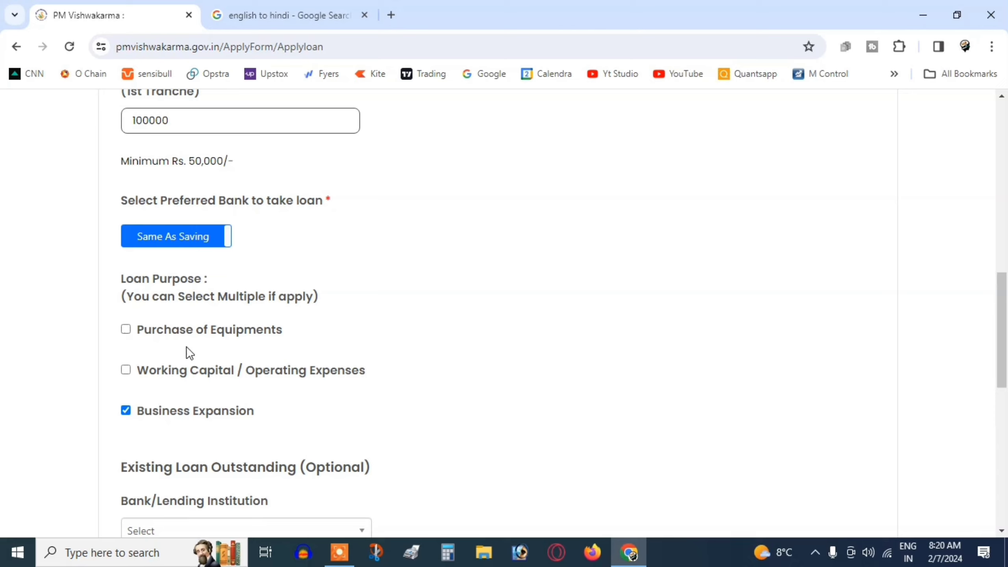
pyautogui.click(126, 329)
pyautogui.click(125, 369)
pyautogui.scroll(-5, 312, 441)
pyautogui.scroll(-2, 311, 429)
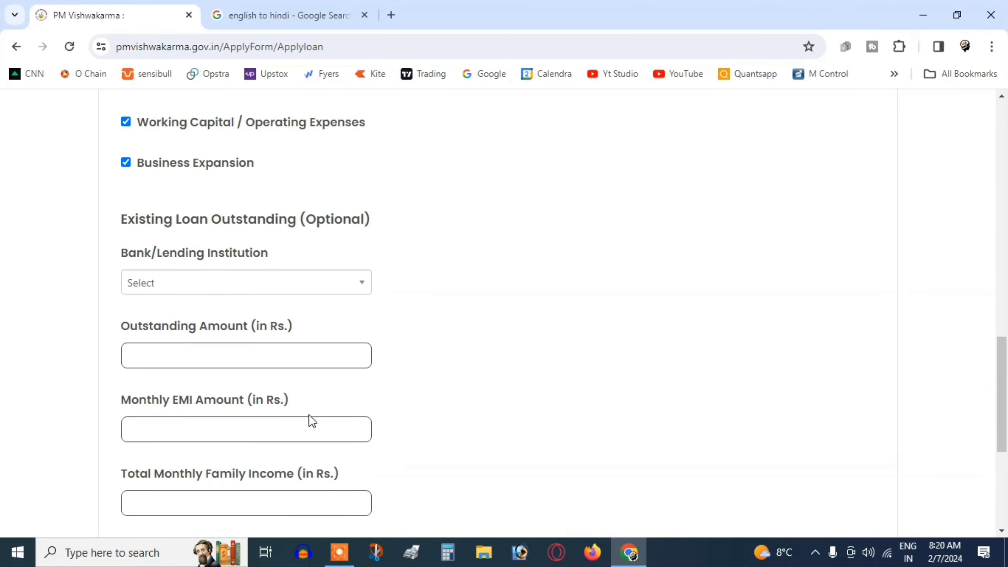
pyautogui.scroll(-5, 270, 296)
pyautogui.scroll(-1, 272, 300)
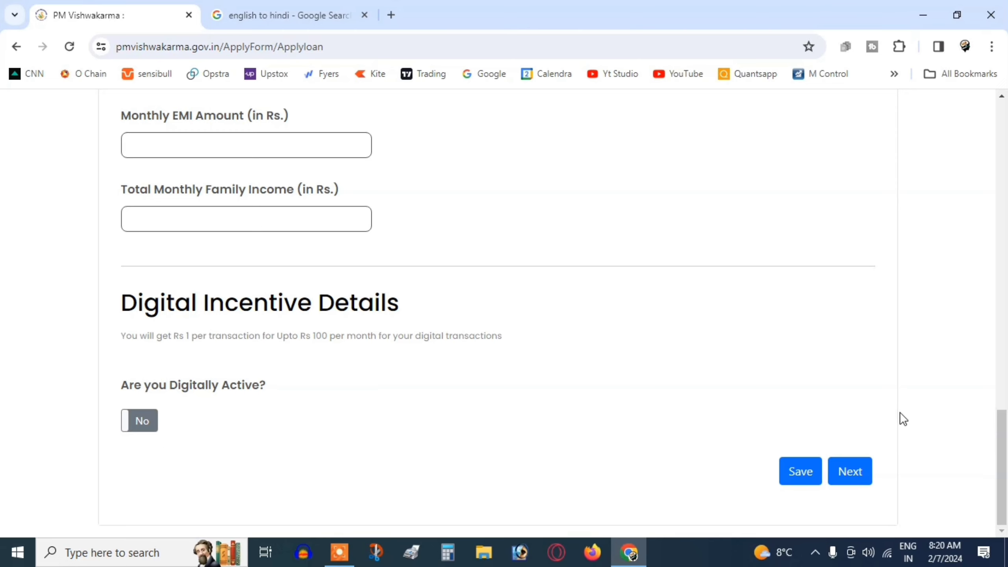
pyautogui.click(799, 475)
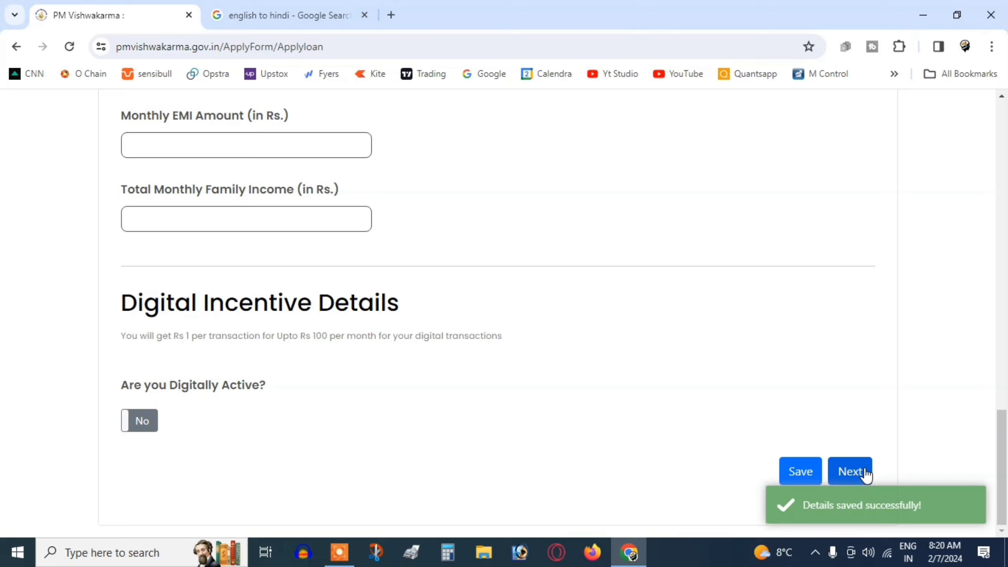
pyautogui.click(857, 471)
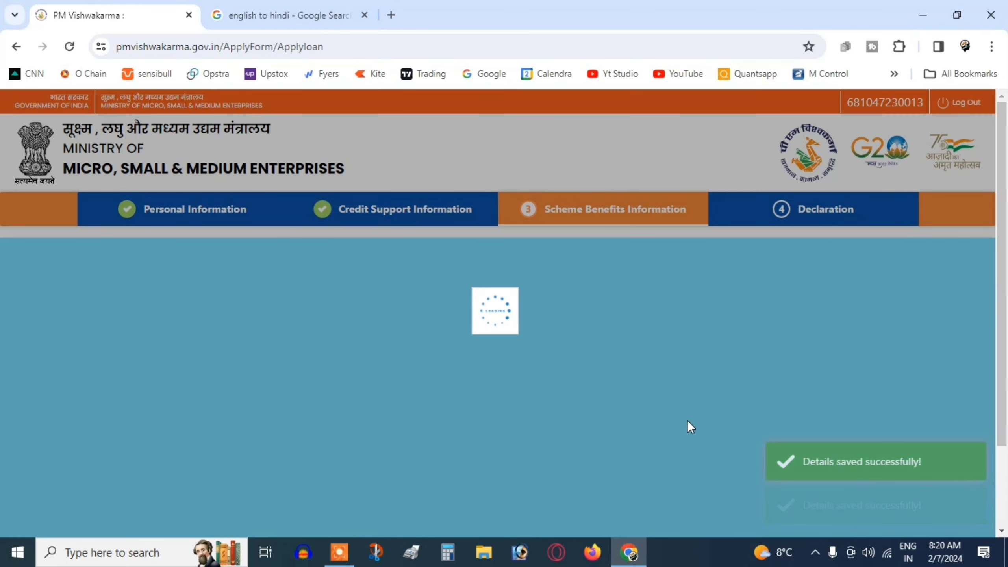
# Tick Brand Building Support Required under Marketing Support and proceed to Declaration
pyautogui.scroll(-6, 490, 416)
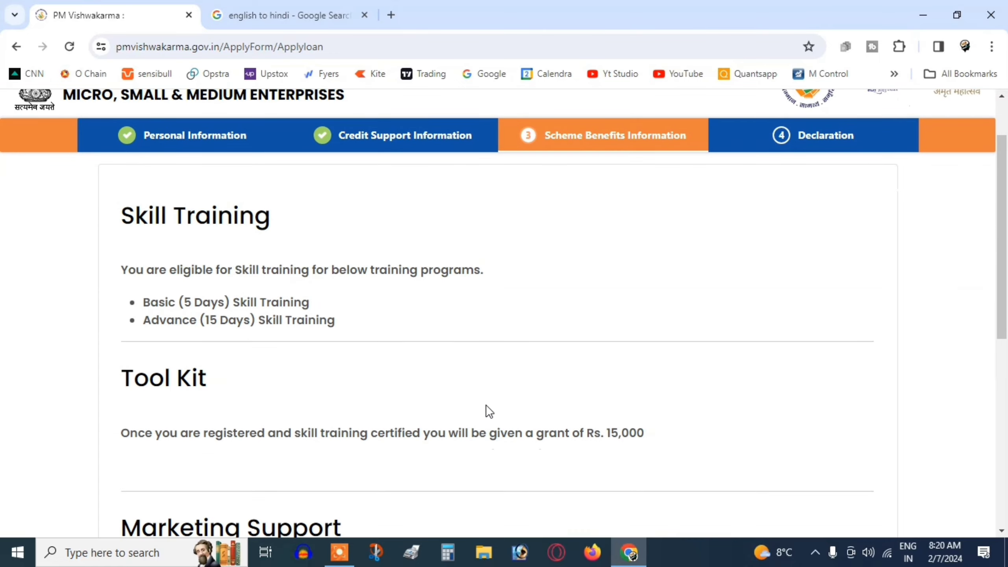
pyautogui.scroll(-3, 485, 402)
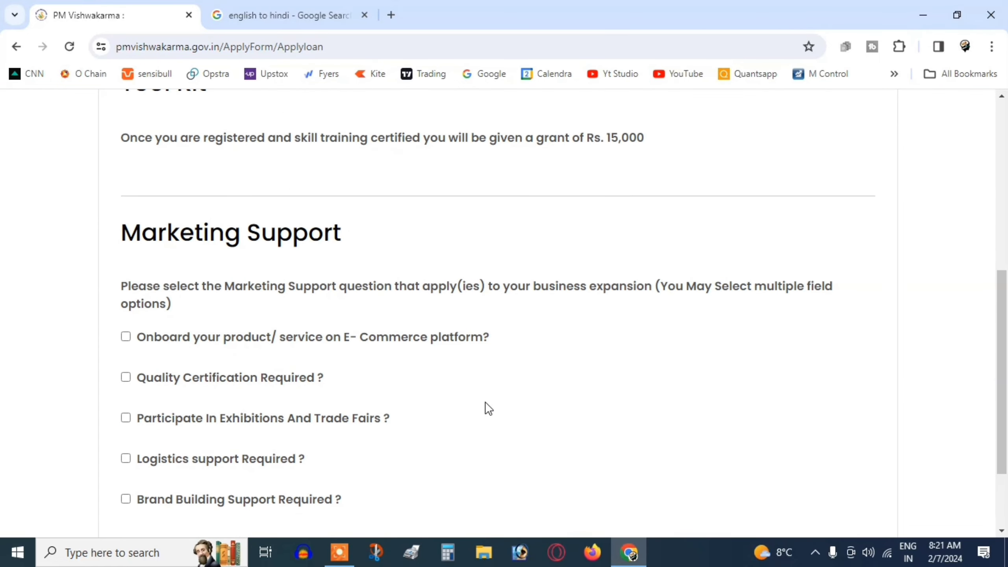
pyautogui.scroll(-2, 304, 385)
pyautogui.click(130, 427)
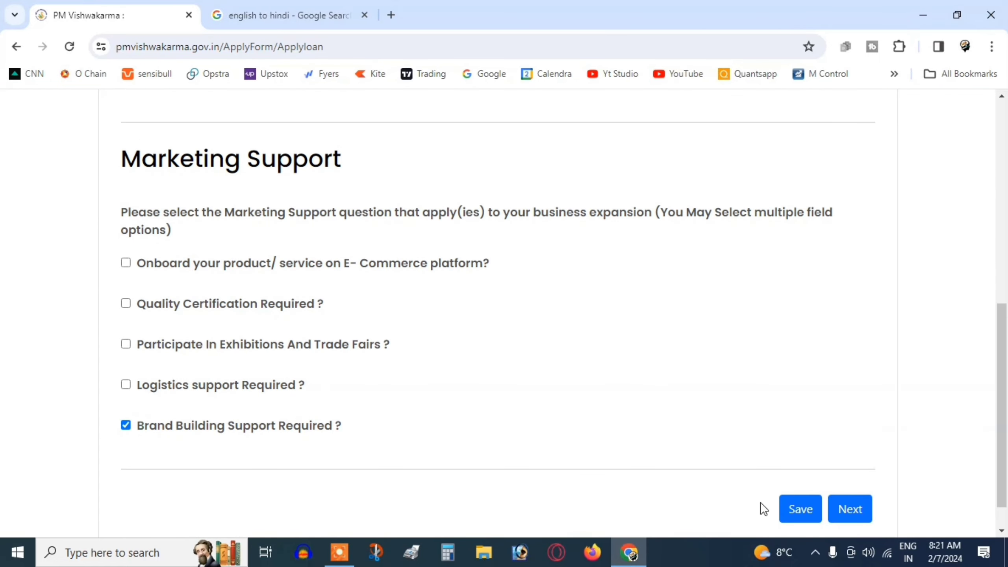
pyautogui.click(849, 510)
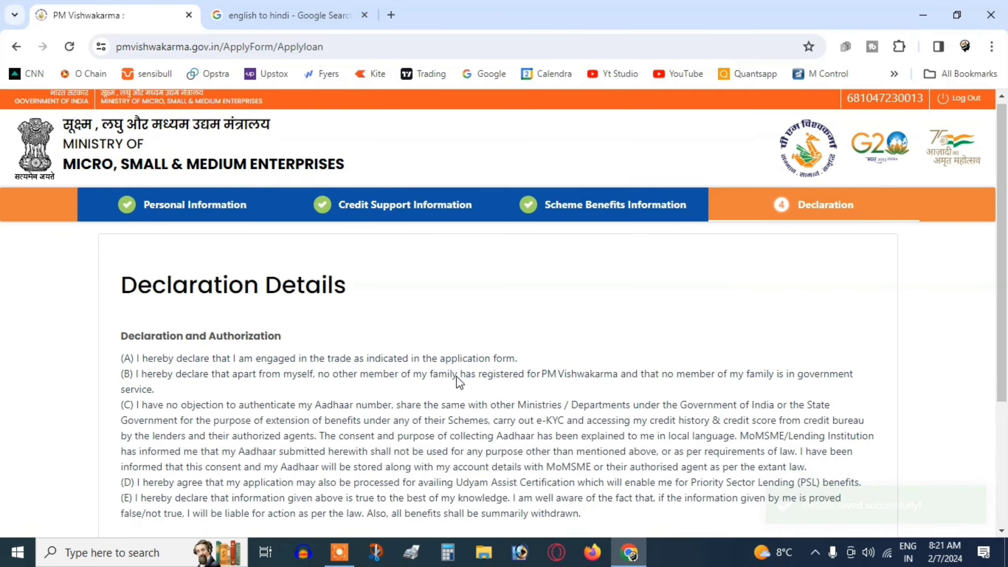
# Agree to the declaration, submit the application, and bring up Snip & Sketch
pyautogui.scroll(-5, 459, 382)
pyautogui.click(129, 375)
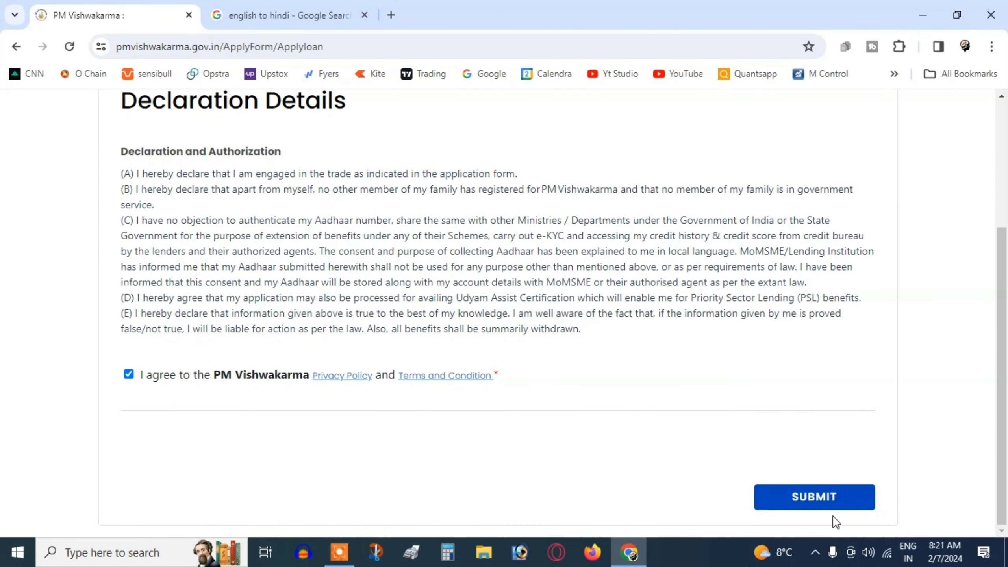
pyautogui.click(802, 502)
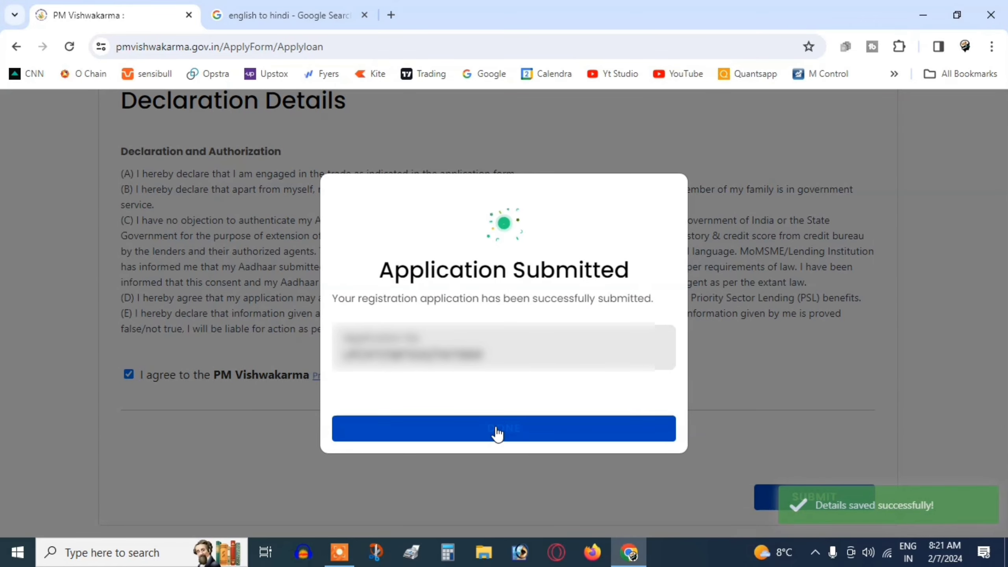
pyautogui.click(375, 552)
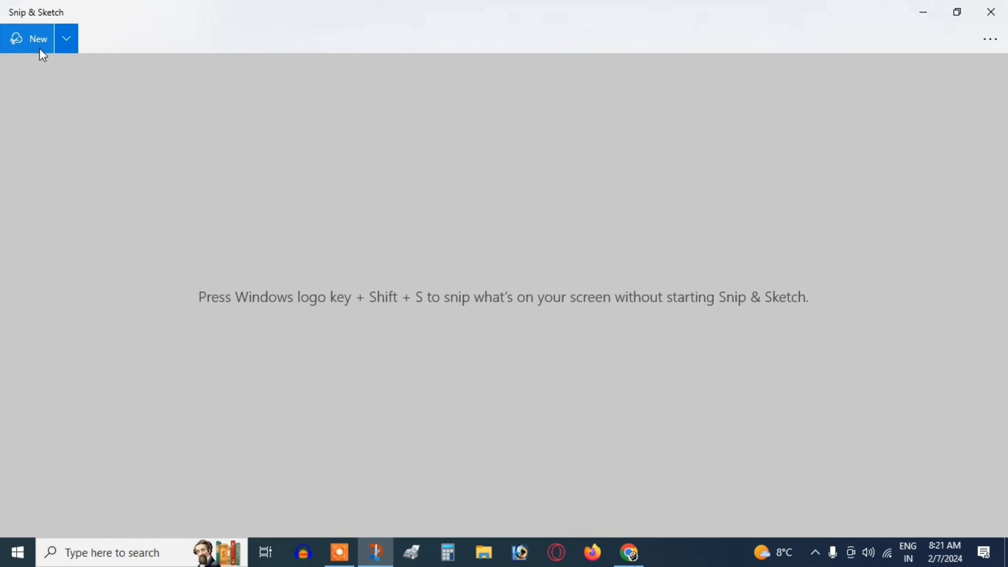
# Snip the full Application Submitted confirmation screen and save the image as 'PM Vishwakarma'
pyautogui.click(40, 48)
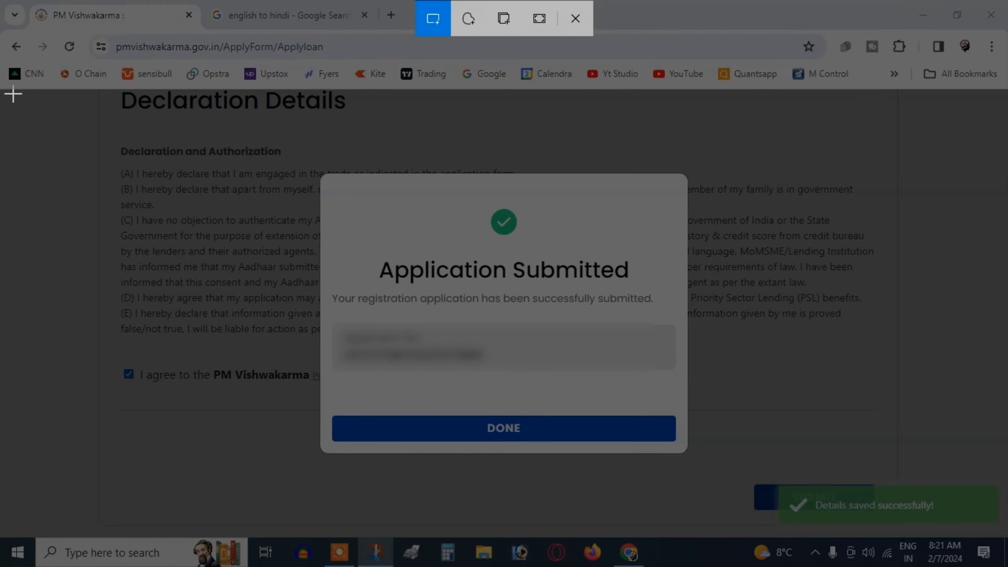
pyautogui.moveTo(13, 95); pyautogui.dragTo(997, 540)
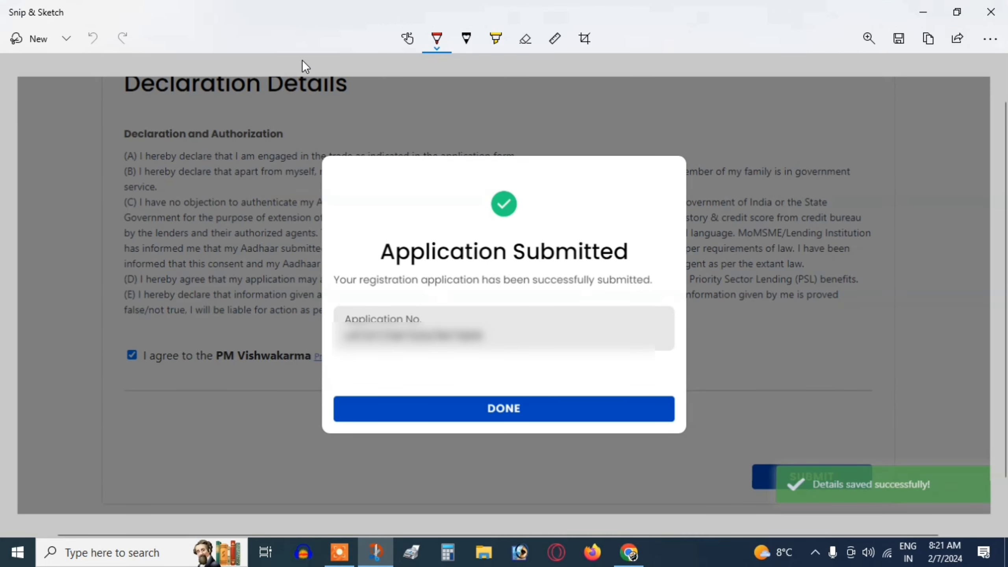
pyautogui.click(899, 37)
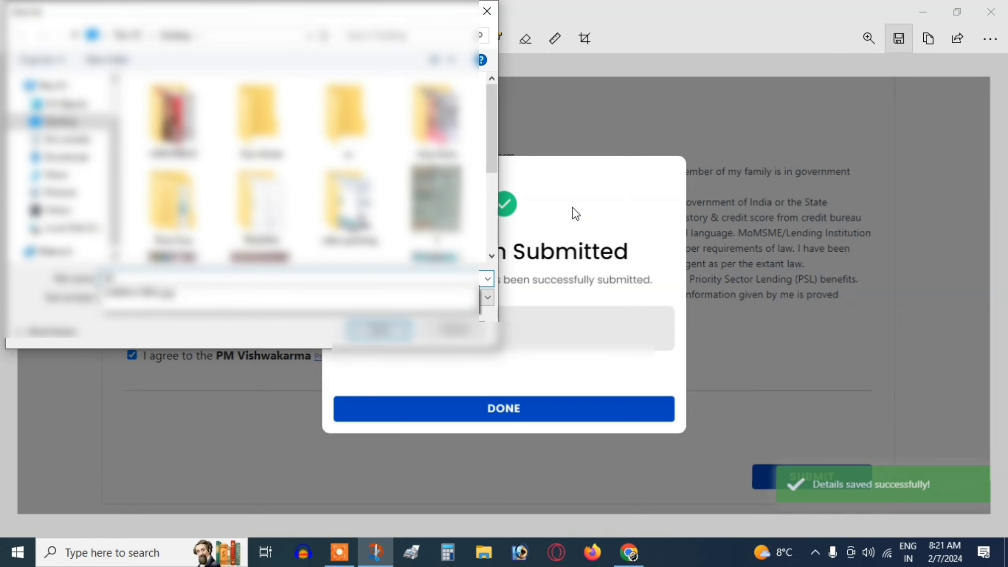
pyautogui.write('PM Vishwakarma')
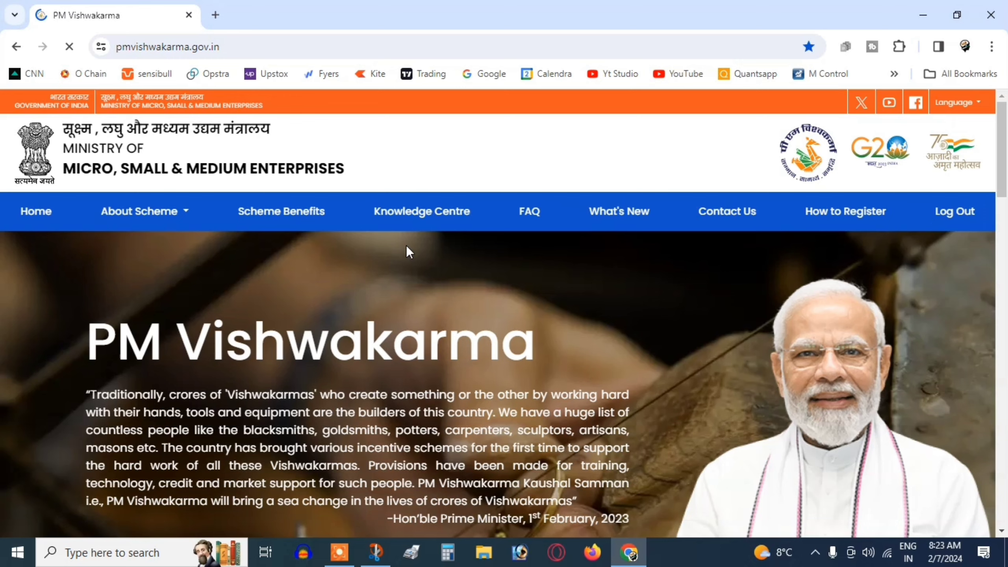
pyautogui.scroll(-5, 768, 262)
pyautogui.scroll(-19, 769, 262)
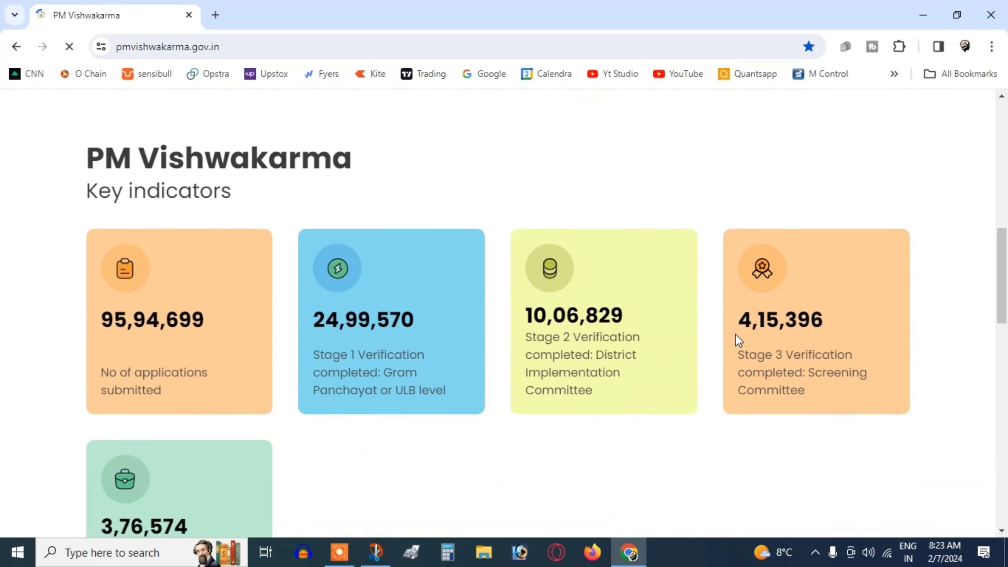
pyautogui.scroll(8, 637, 400)
pyautogui.scroll(-16, 637, 401)
pyautogui.scroll(-5, 638, 391)
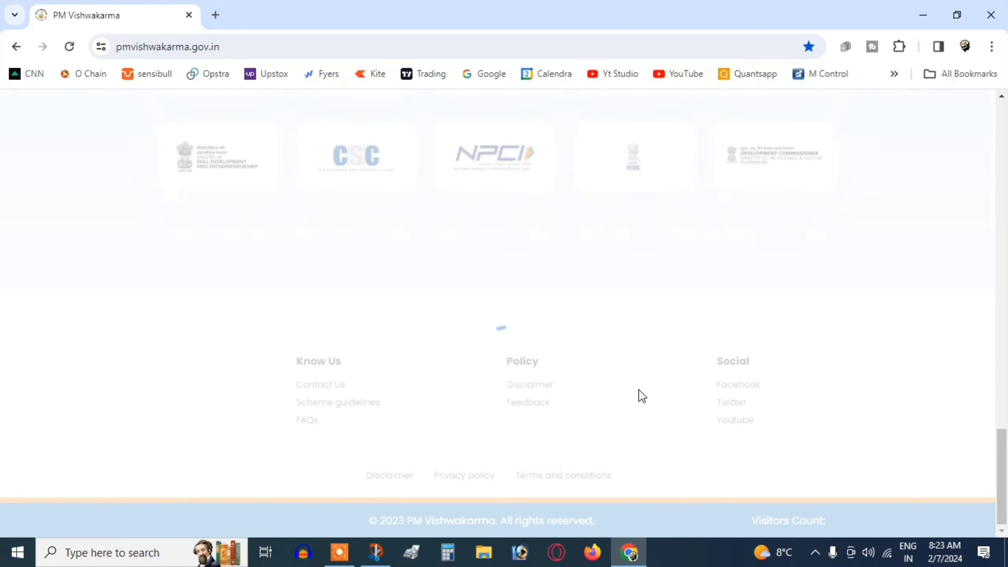
pyautogui.scroll(20, 639, 389)
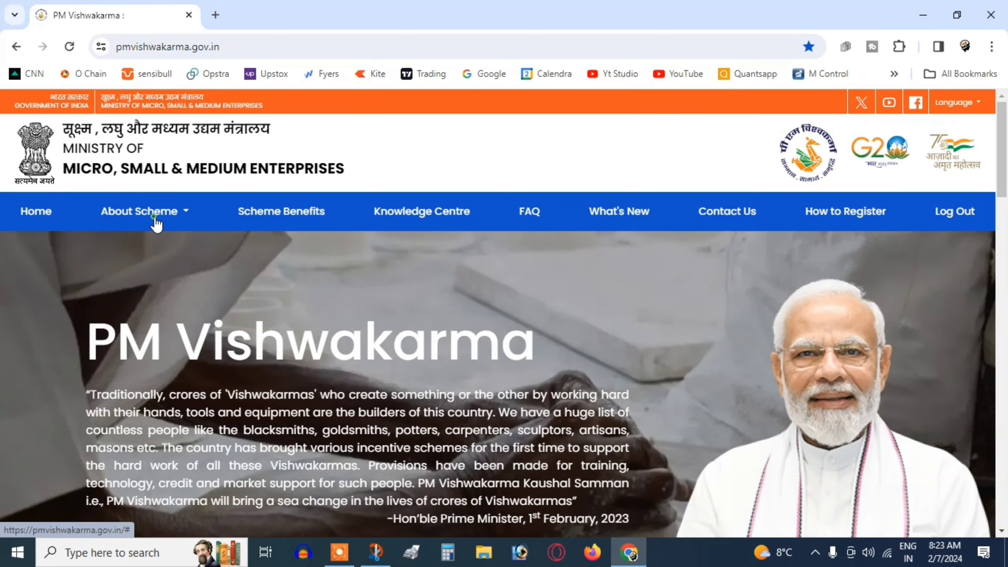
pyautogui.click(157, 215)
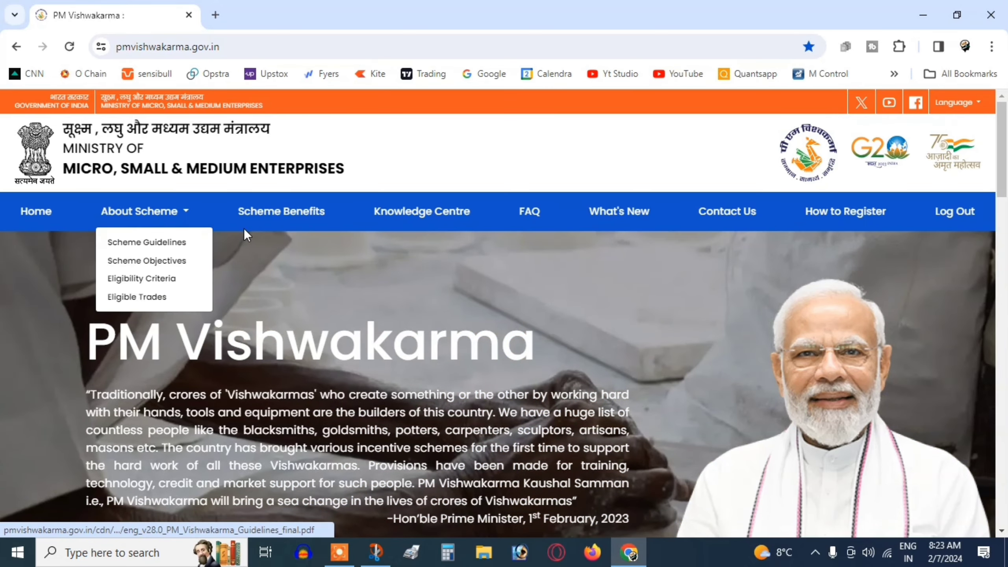
pyautogui.click(270, 219)
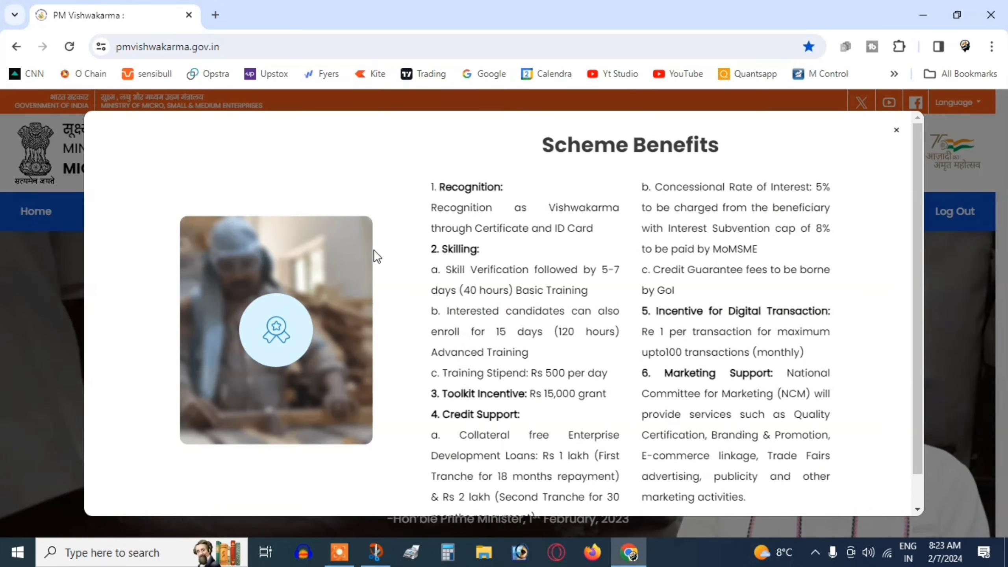
pyautogui.scroll(-2, 698, 169)
pyautogui.press('Escape')
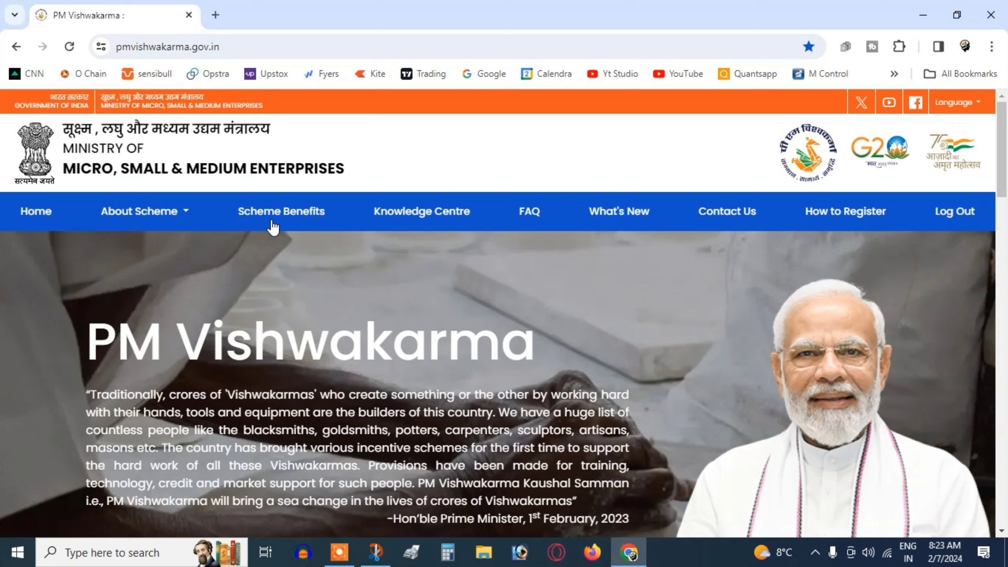